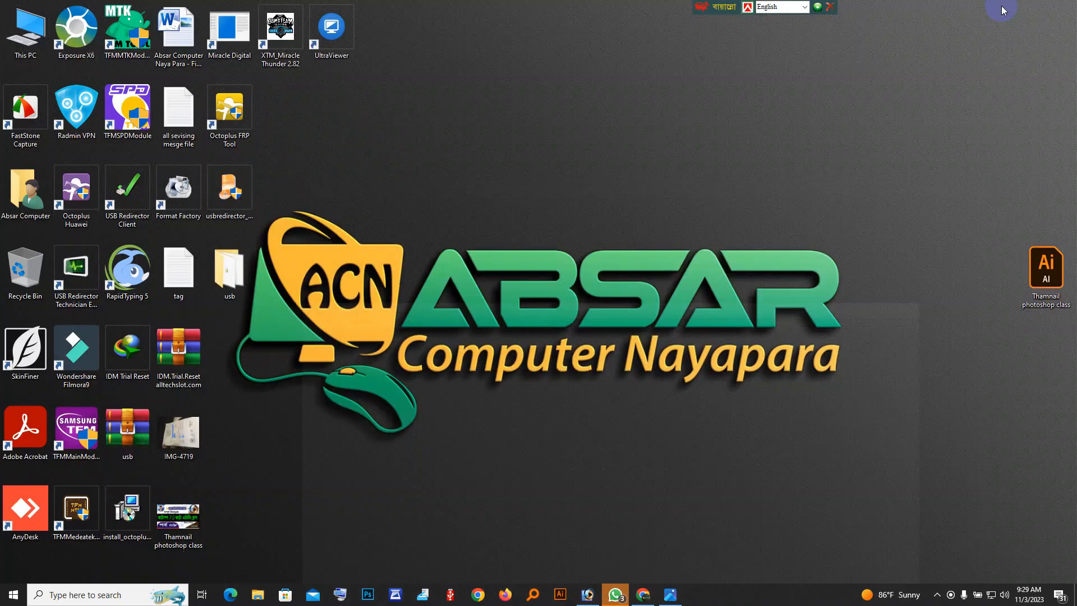
Open the desktop photo IMG-4719 in Photoshop and maximize its document window.
{"action": "left_click_drag", "start_coordinate": [179, 434], "coordinate": [492, 374]}
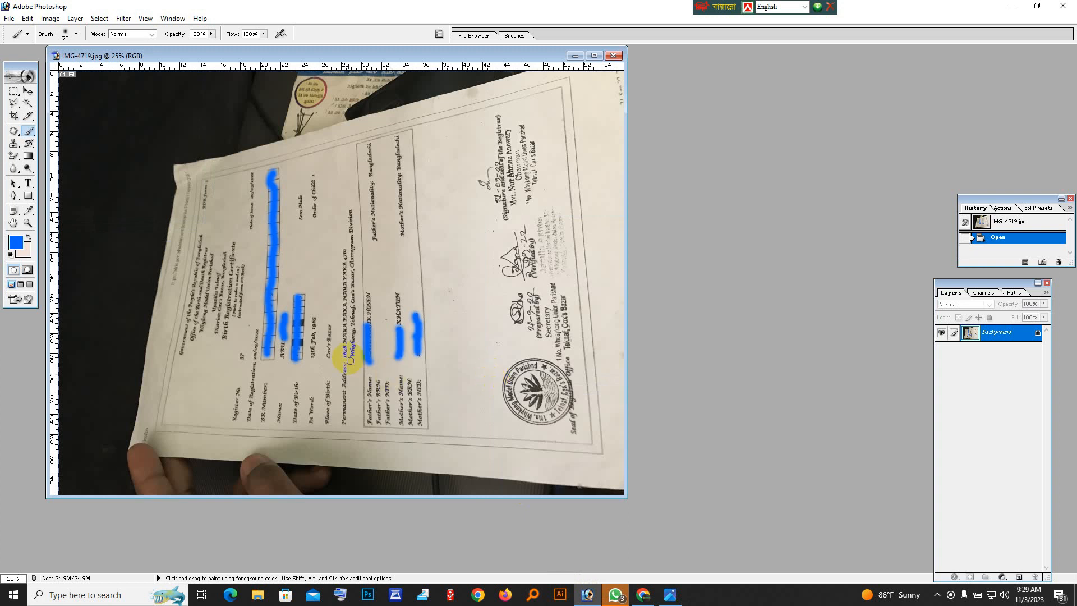
{"action": "scroll", "coordinate": [340, 354], "scroll_direction": "down", "scroll_amount": 3}
{"action": "scroll", "coordinate": [334, 346], "scroll_direction": "up", "scroll_amount": 2}
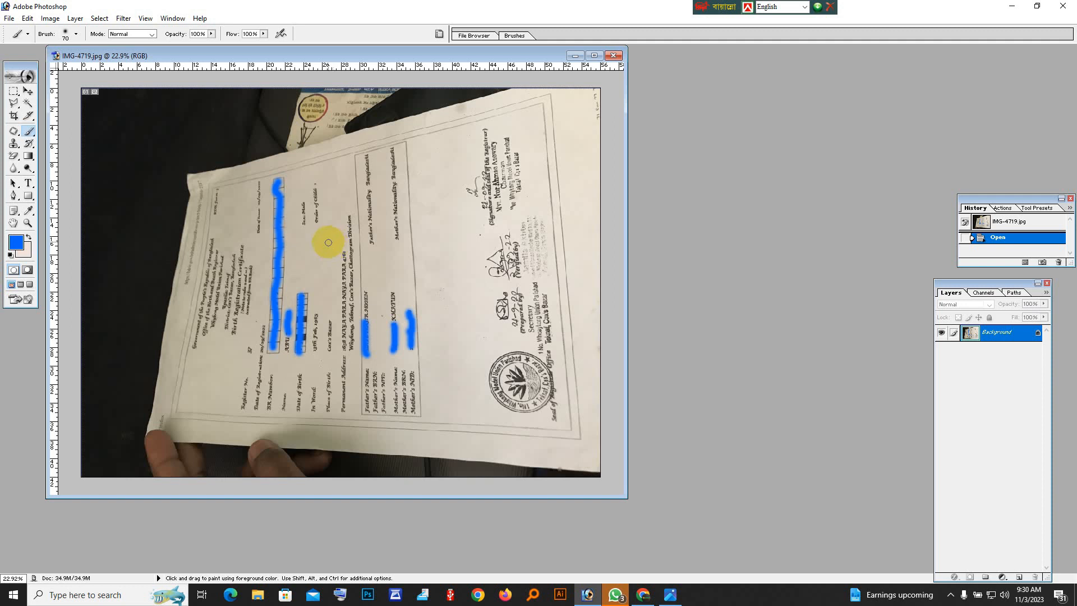
{"action": "left_click", "coordinate": [595, 55]}
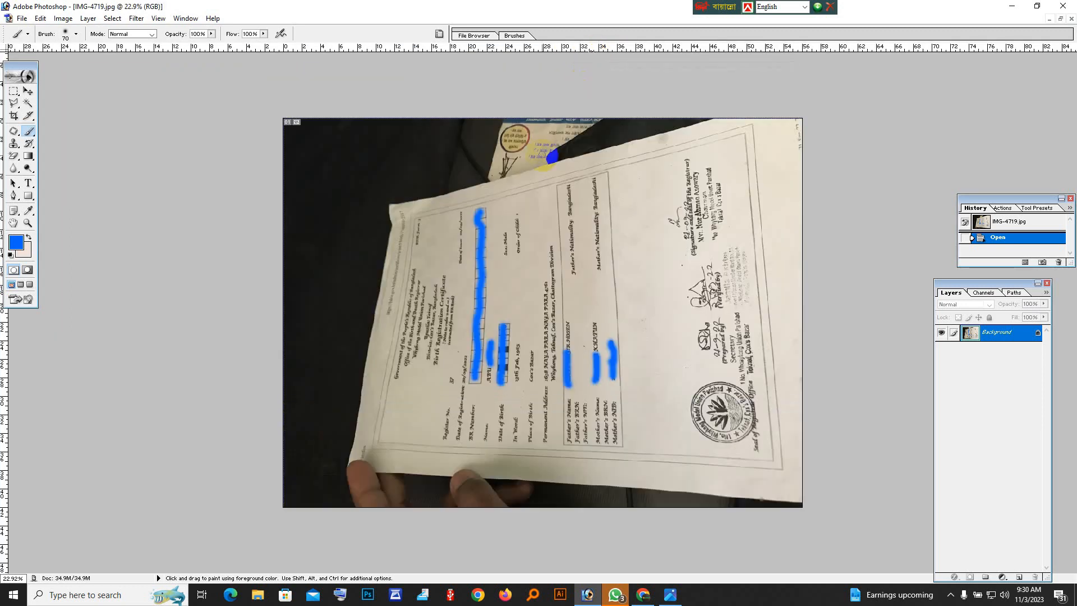
{"action": "scroll", "coordinate": [550, 151], "scroll_direction": "down", "scroll_amount": 4}
{"action": "scroll", "coordinate": [549, 149], "scroll_direction": "up", "scroll_amount": 2}
{"action": "scroll", "coordinate": [567, 136], "scroll_direction": "down", "scroll_amount": 3}
{"action": "scroll", "coordinate": [574, 134], "scroll_direction": "up", "scroll_amount": 2}
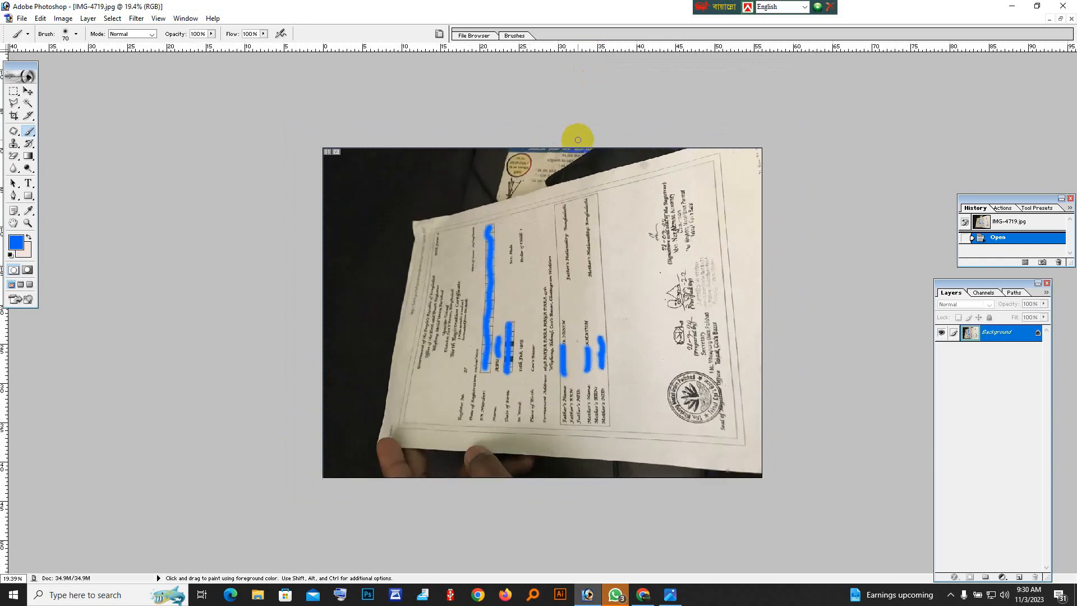
{"action": "scroll", "coordinate": [576, 231], "scroll_direction": "up", "scroll_amount": 1}
{"action": "scroll", "coordinate": [609, 302], "scroll_direction": "down", "scroll_amount": 1}
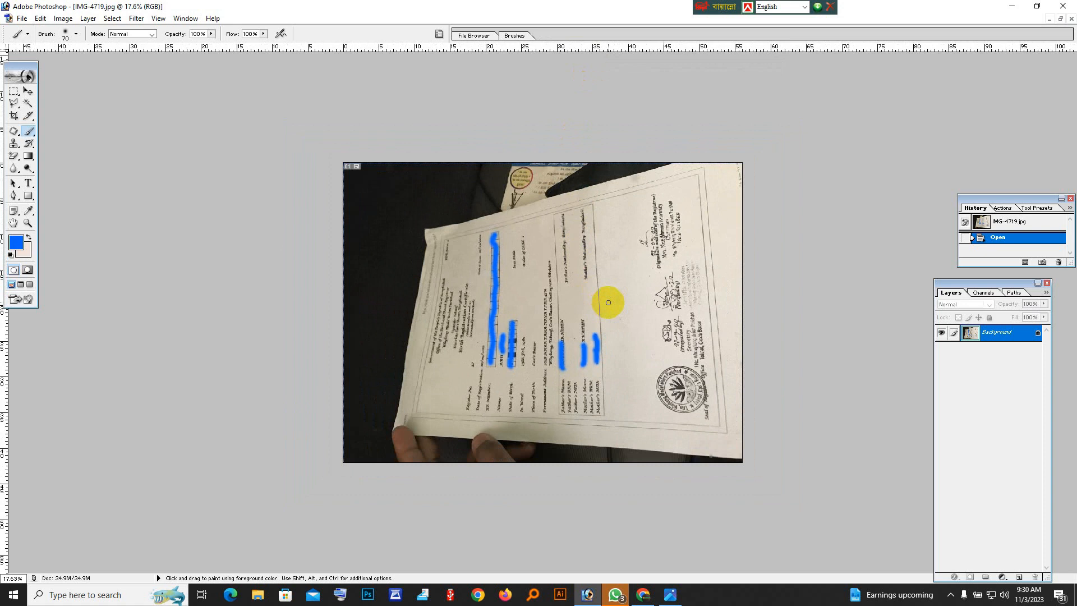
{"action": "scroll", "coordinate": [608, 302], "scroll_direction": "up", "scroll_amount": 1}
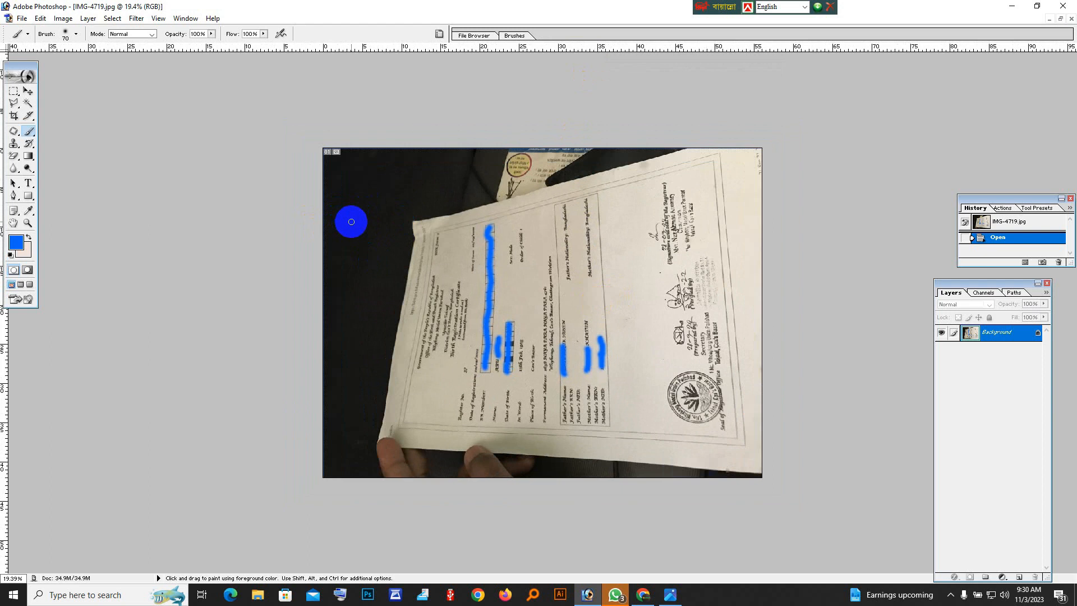
{"action": "scroll", "coordinate": [456, 304], "scroll_direction": "down", "scroll_amount": 1}
{"action": "scroll", "coordinate": [542, 312], "scroll_direction": "up", "scroll_amount": 2}
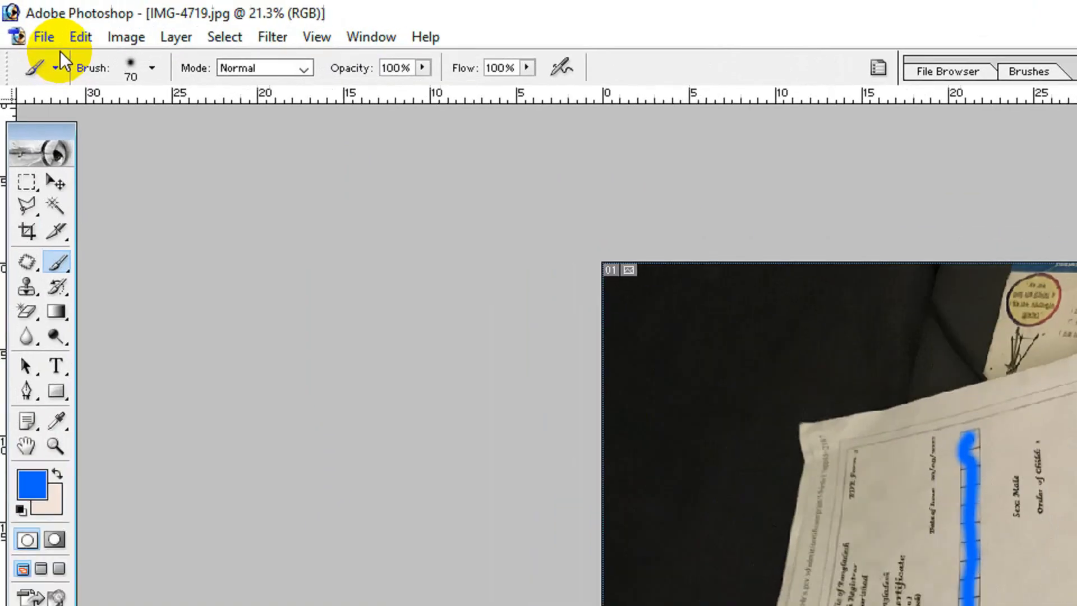
Turn the sideways certificate photo upright by rotating the canvas 90° CCW and a further 180°.
{"action": "left_click", "coordinate": [124, 45]}
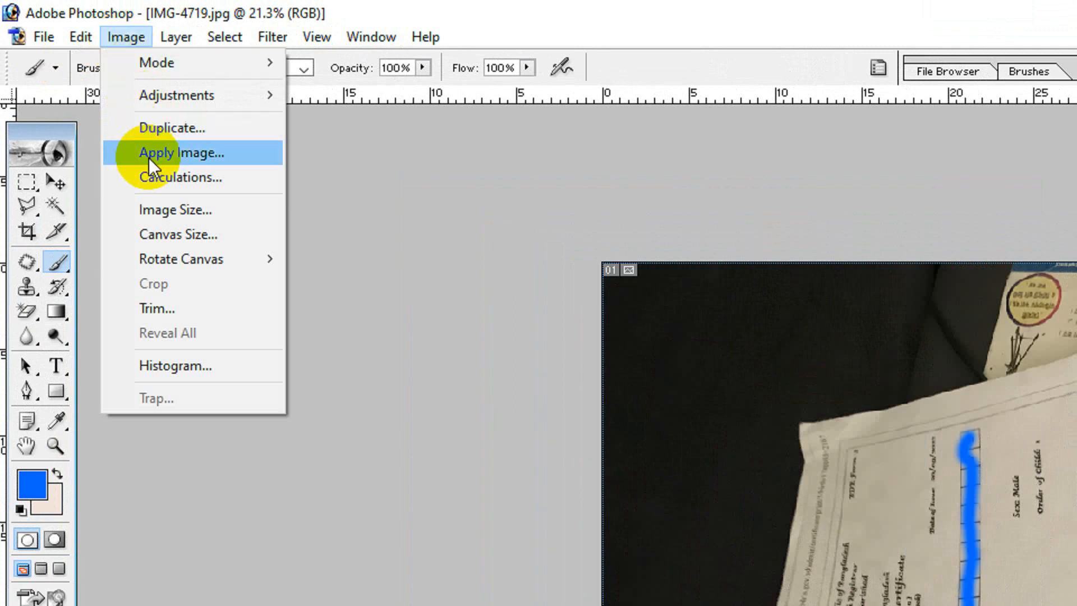
{"action": "mouse_move", "coordinate": [206, 268]}
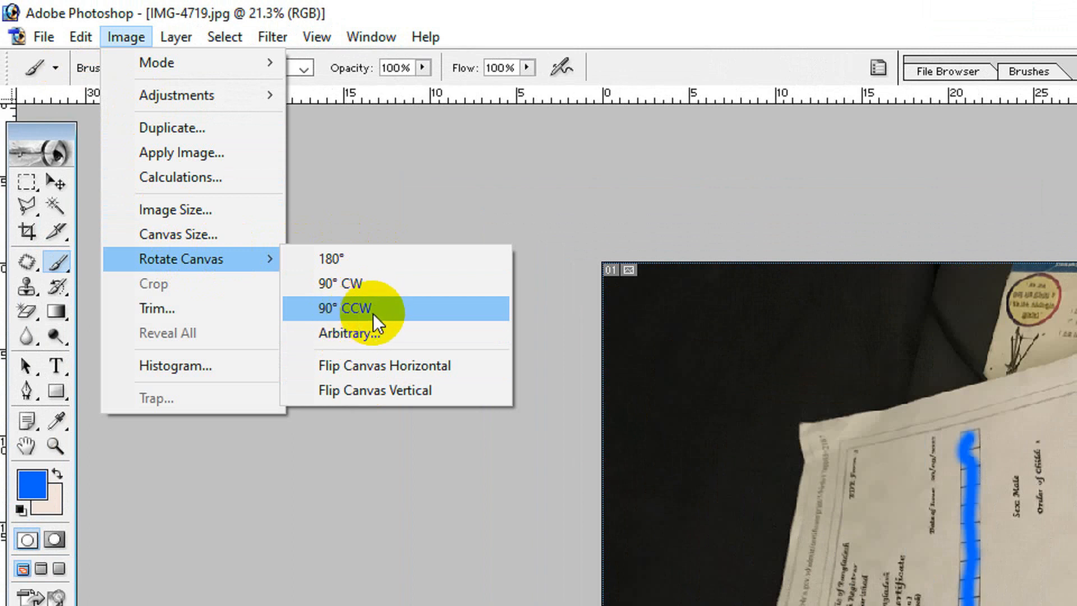
{"action": "left_click", "coordinate": [359, 314]}
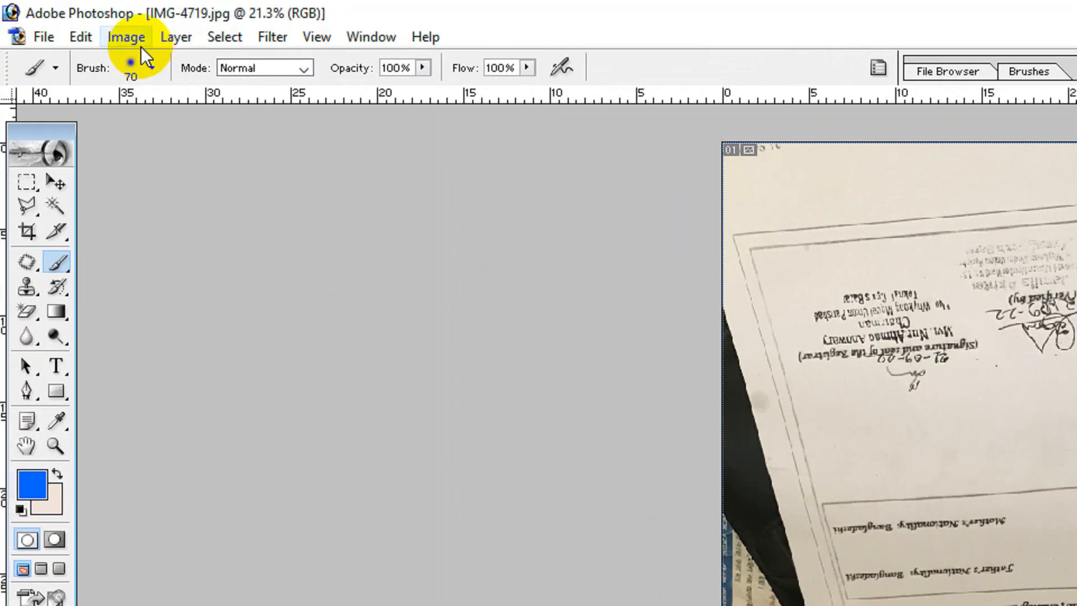
{"action": "left_click", "coordinate": [139, 40]}
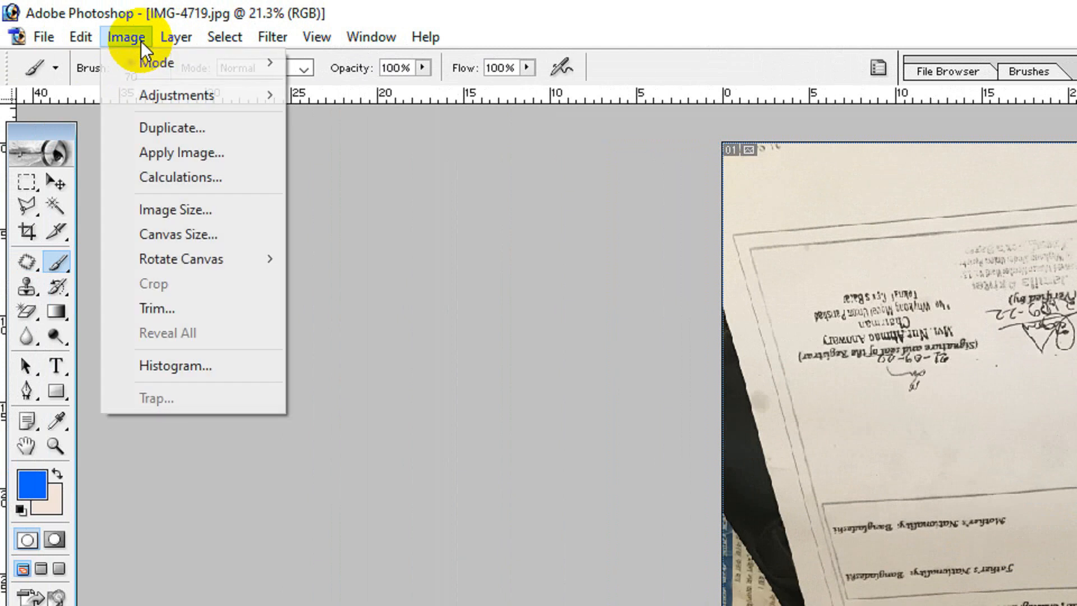
{"action": "mouse_move", "coordinate": [229, 260]}
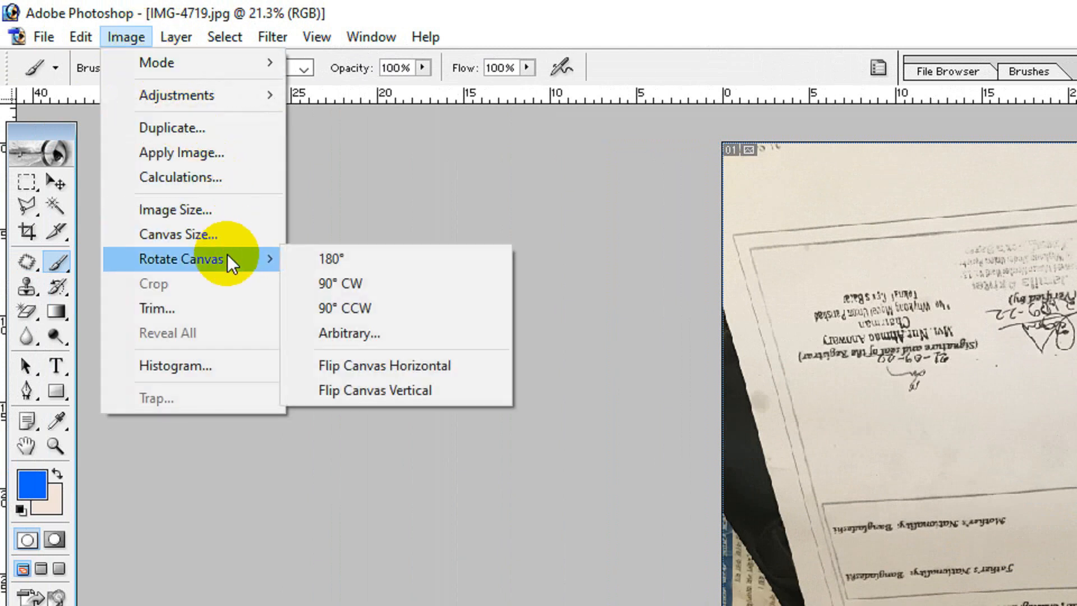
{"action": "left_click", "coordinate": [336, 259]}
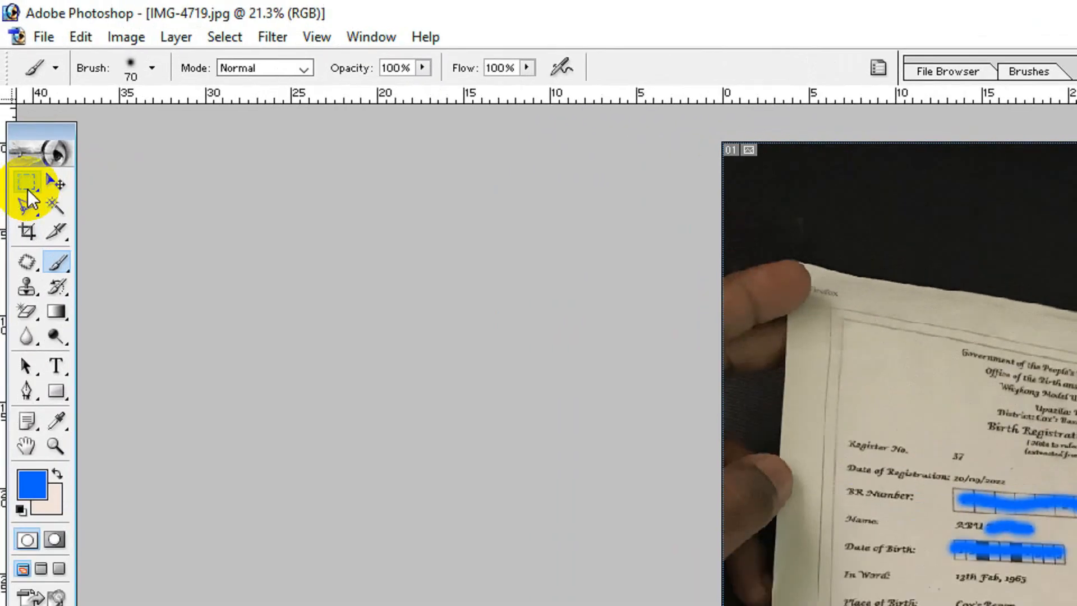
Crop the photo to a full-width rectangular selection around the certificate, cutting off the dark strip above the page.
{"action": "left_click", "coordinate": [27, 188]}
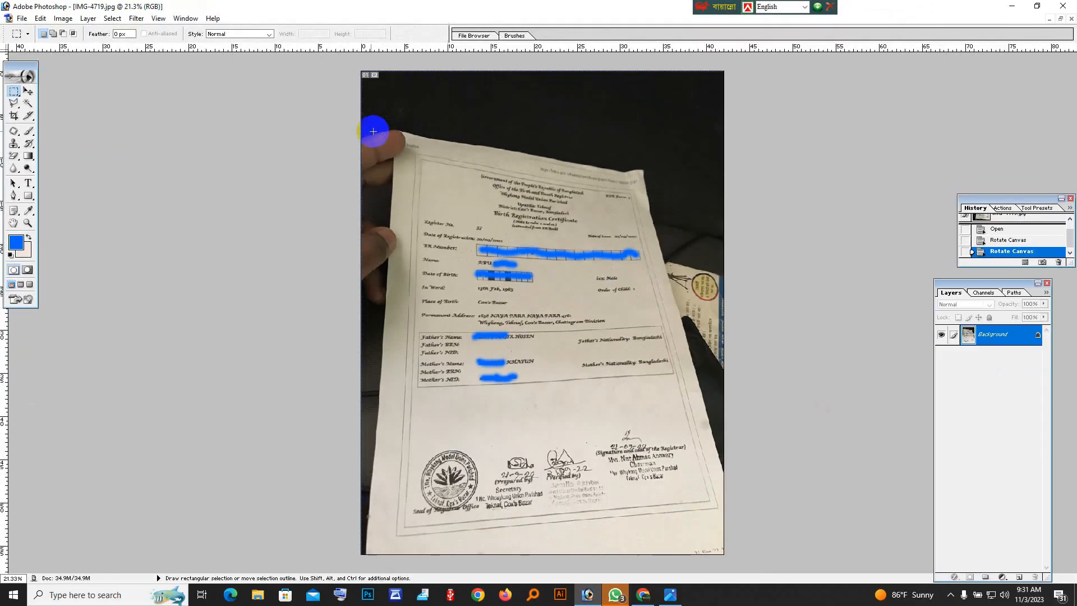
{"action": "left_click_drag", "start_coordinate": [398, 133], "coordinate": [687, 377]}
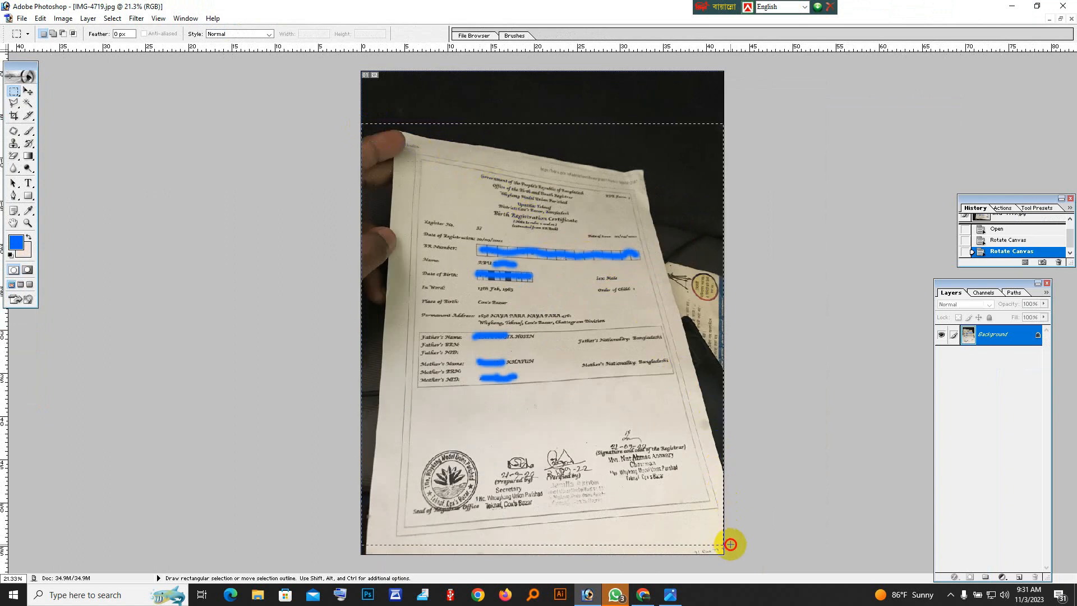
{"action": "left_click_drag", "start_coordinate": [730, 553], "coordinate": [722, 548]}
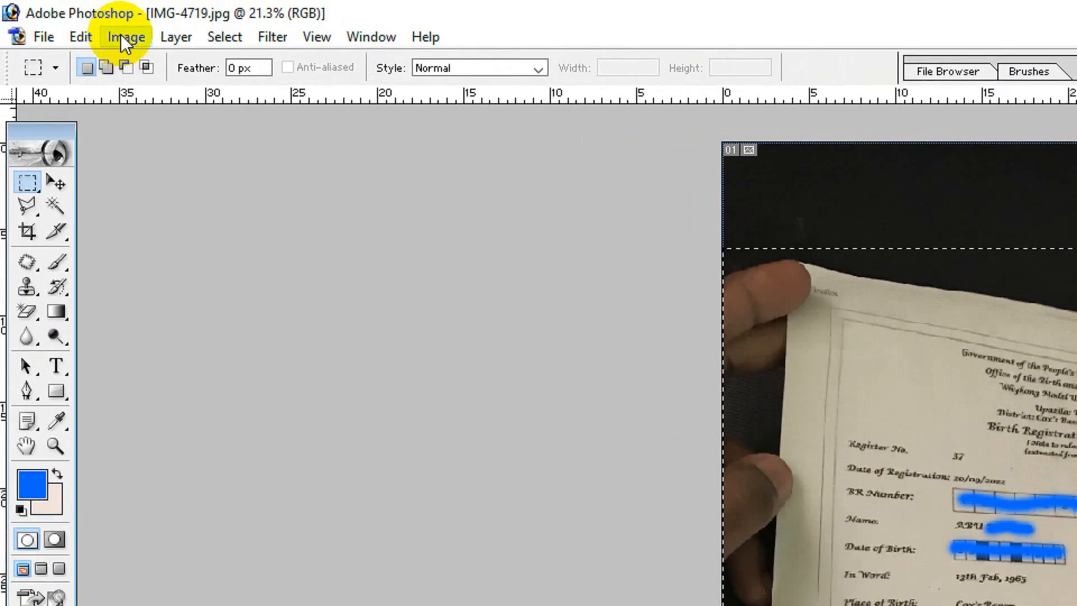
{"action": "left_click", "coordinate": [62, 18]}
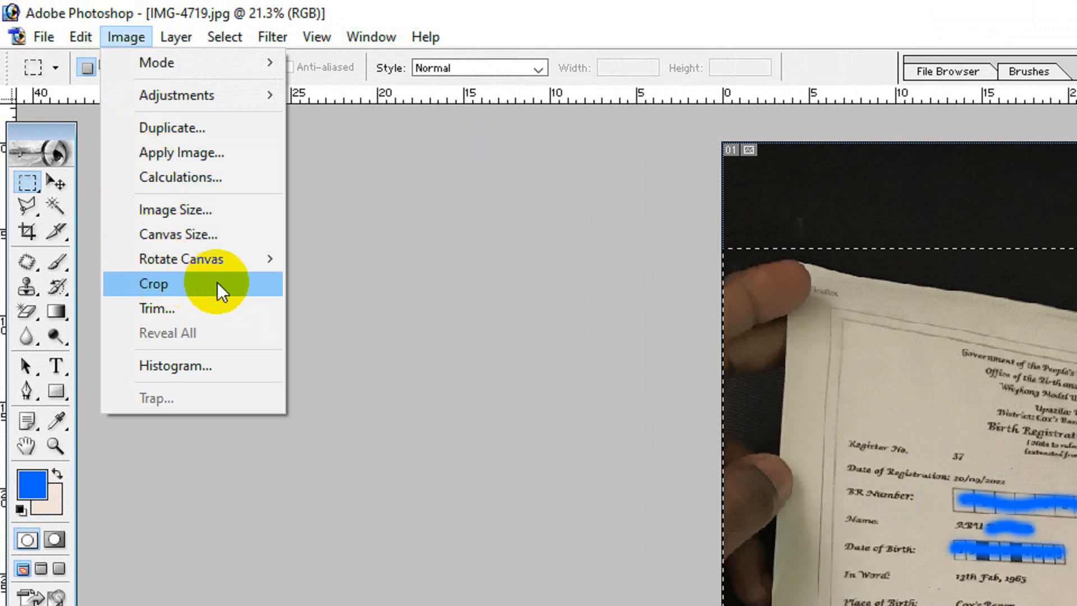
{"action": "left_click", "coordinate": [196, 278]}
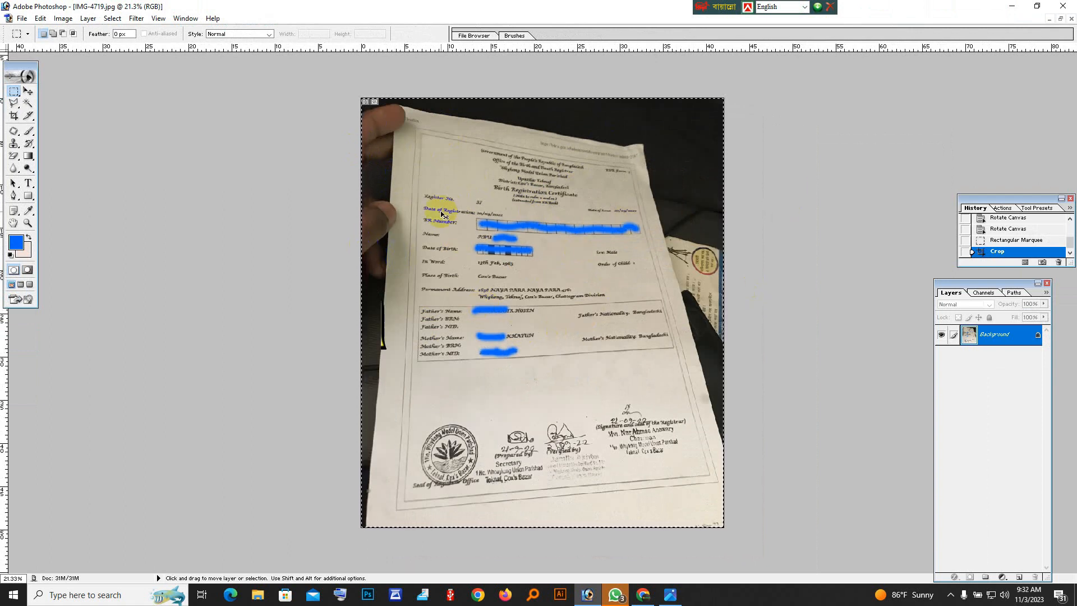
Select the whole canvas and distort it with Free Transform, pulling the upper-right corner far outward to straighten the page's slanted top.
{"action": "key", "text": "ctrl+a"}
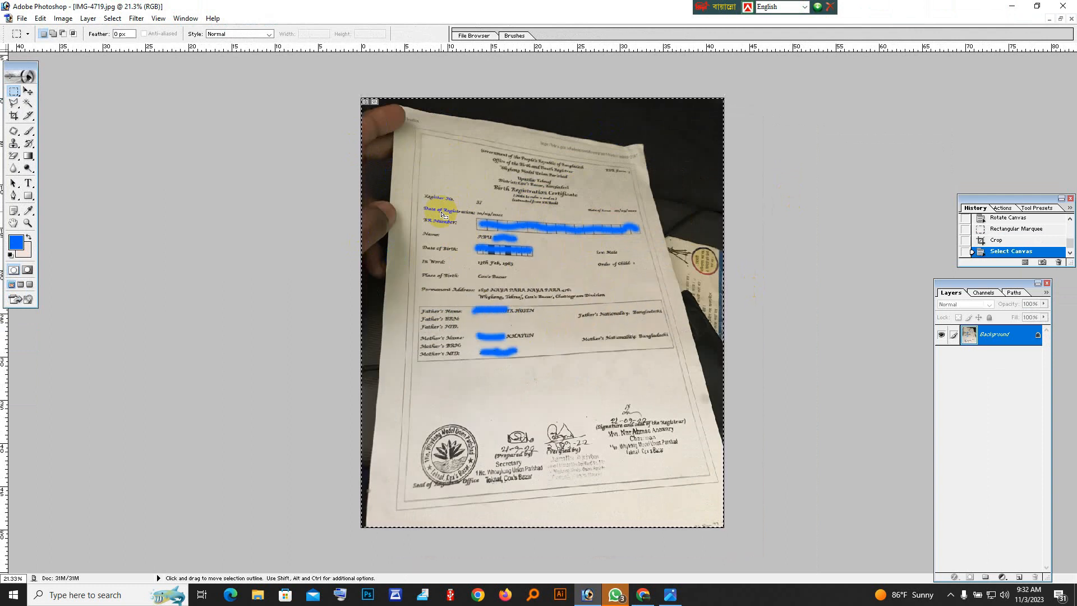
{"action": "key", "text": "ctrl+t"}
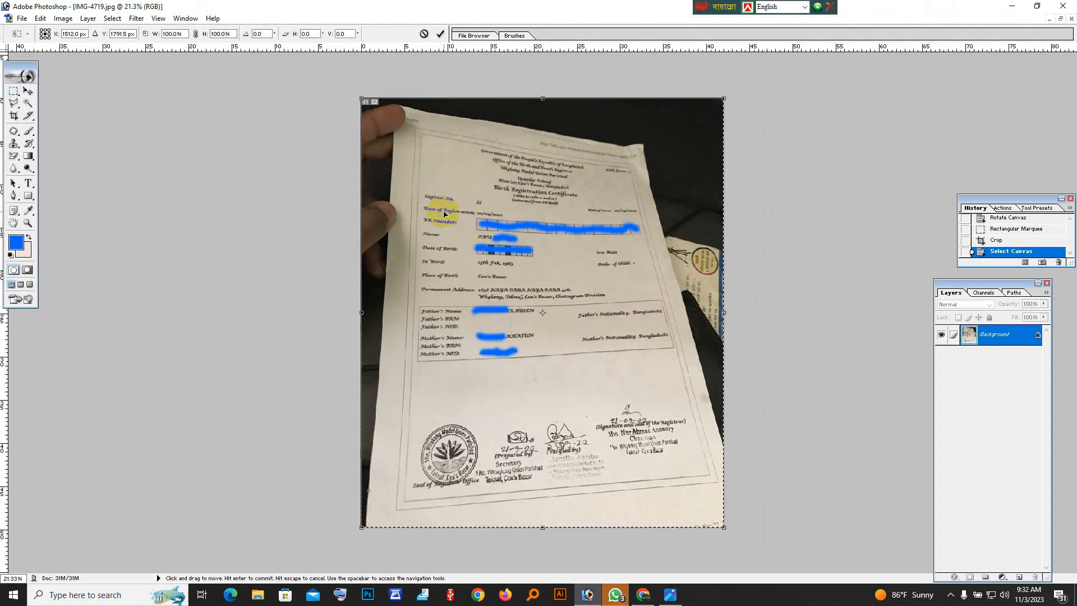
{"action": "right_click", "coordinate": [543, 175]}
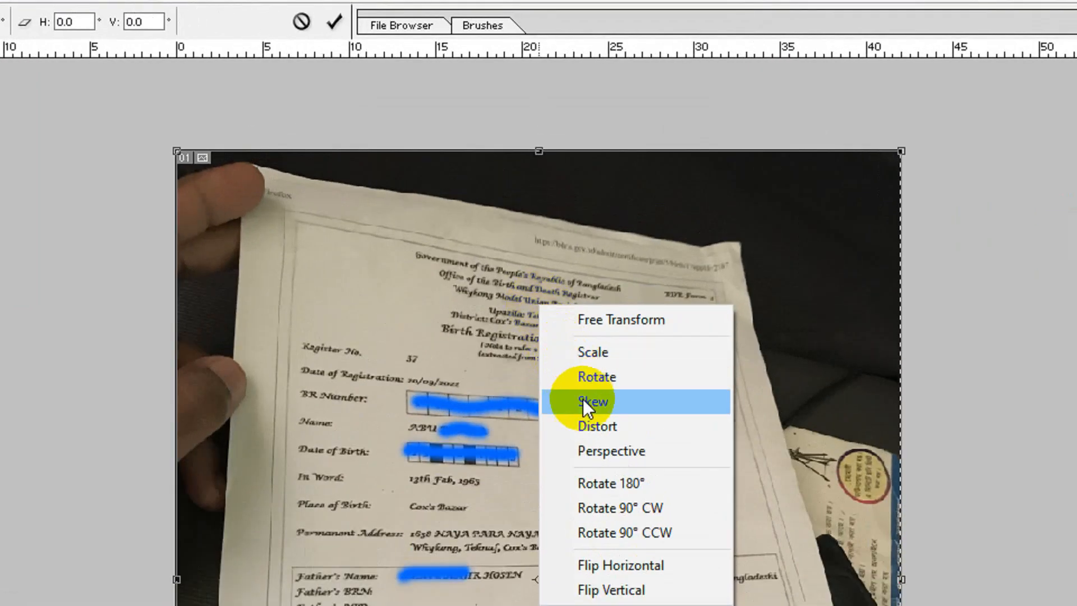
{"action": "left_click", "coordinate": [610, 425]}
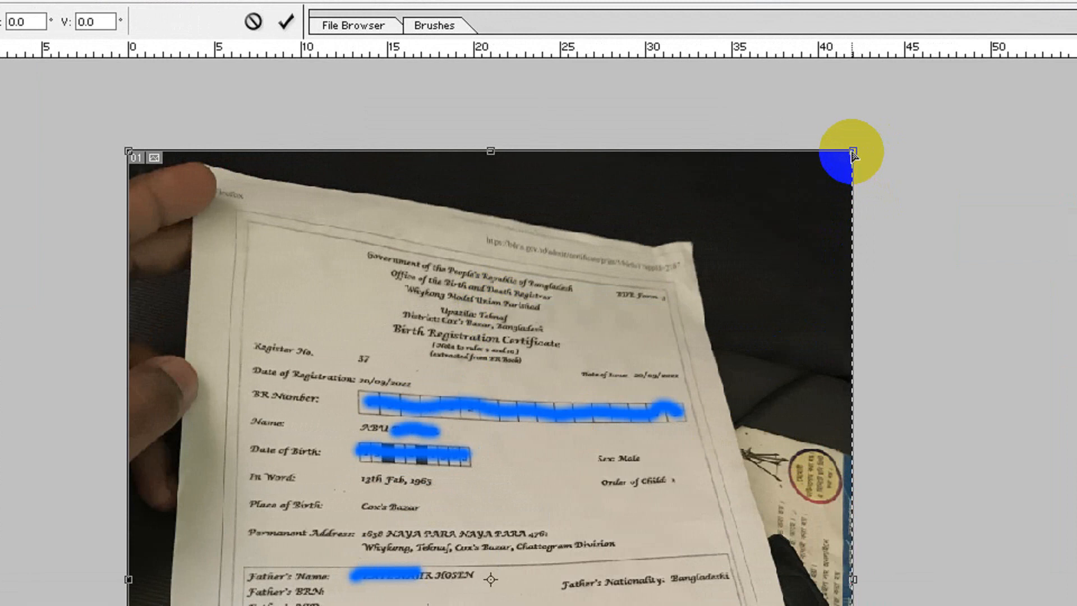
{"action": "left_click_drag", "start_coordinate": [848, 154], "coordinate": [1039, 43]}
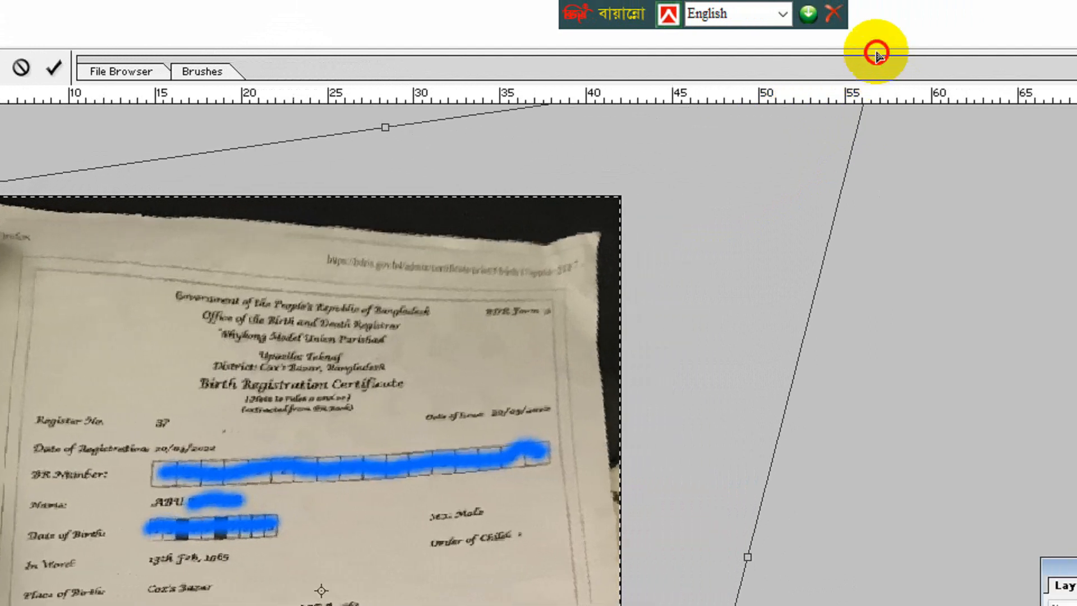
{"action": "left_click_drag", "start_coordinate": [878, 54], "coordinate": [923, 5]}
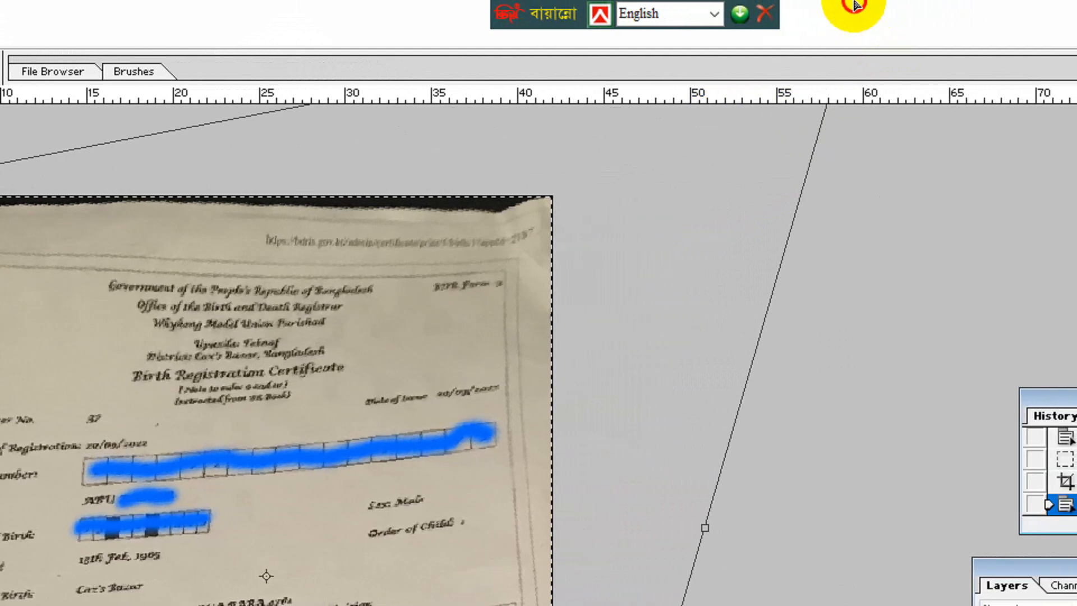
{"action": "left_click_drag", "start_coordinate": [854, 6], "coordinate": [854, 7]}
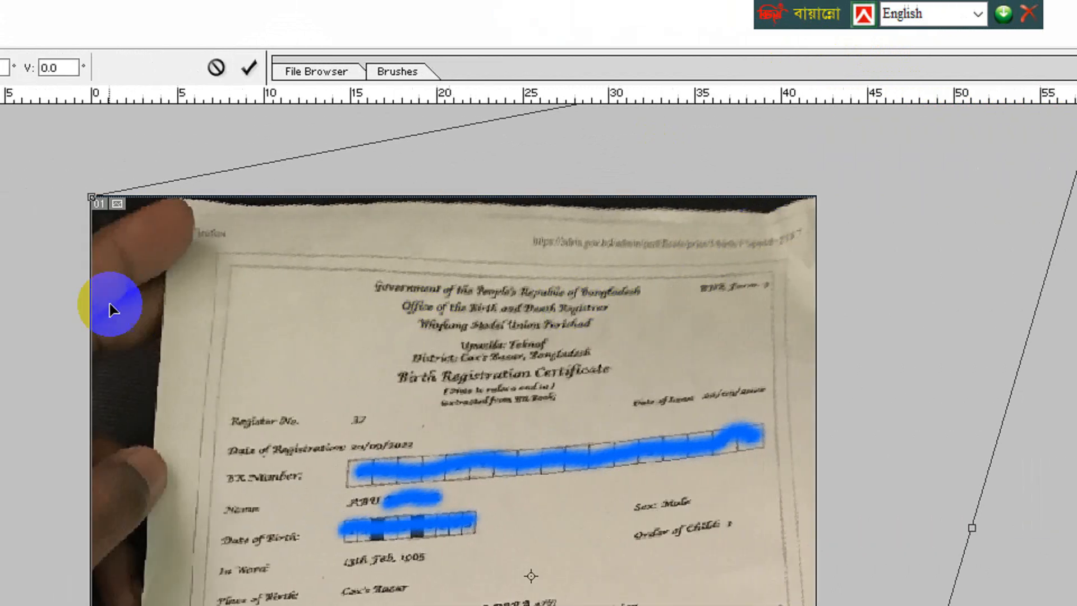
Stretch the distortion's upper-left corner outward past the fingers and pull its upper-right corner further out to fill the canvas with the page.
{"action": "left_click_drag", "start_coordinate": [218, 200], "coordinate": [223, 159]}
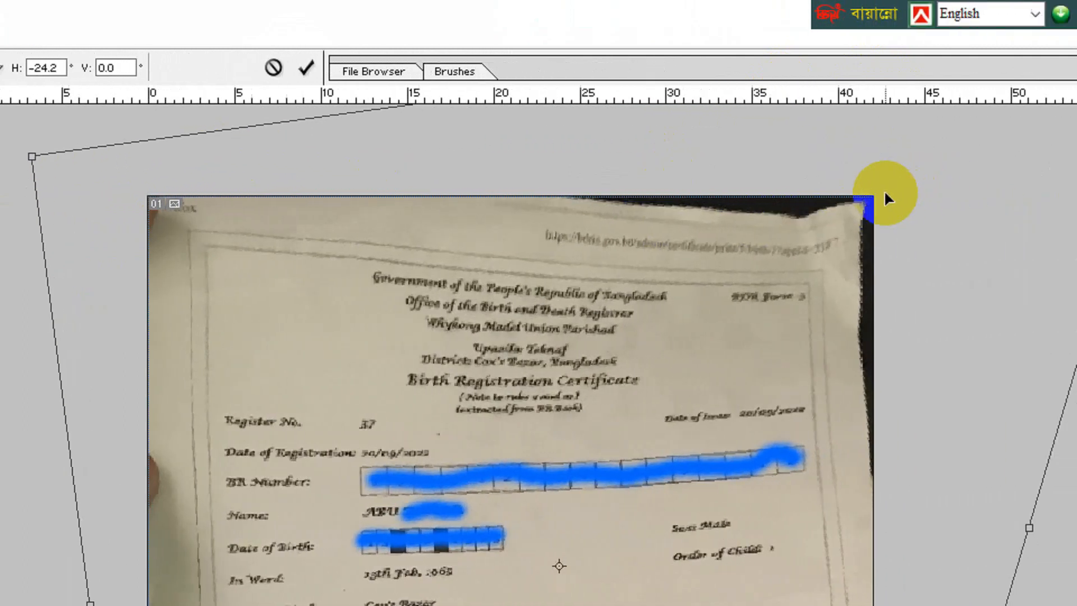
{"action": "key", "text": "ctrl+minus"}
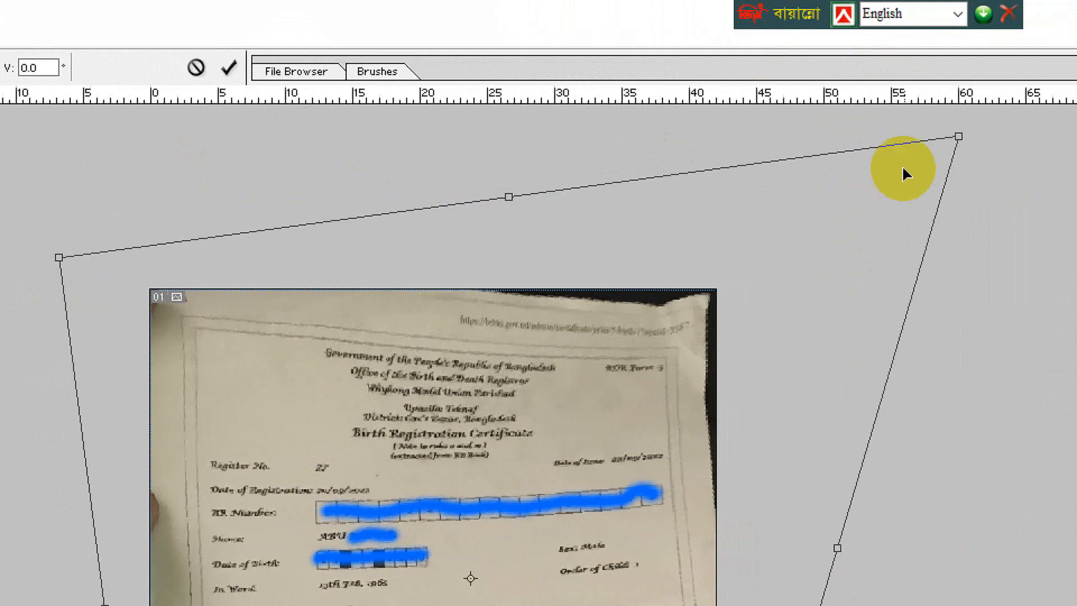
{"action": "left_click_drag", "start_coordinate": [997, 137], "coordinate": [1009, 115]}
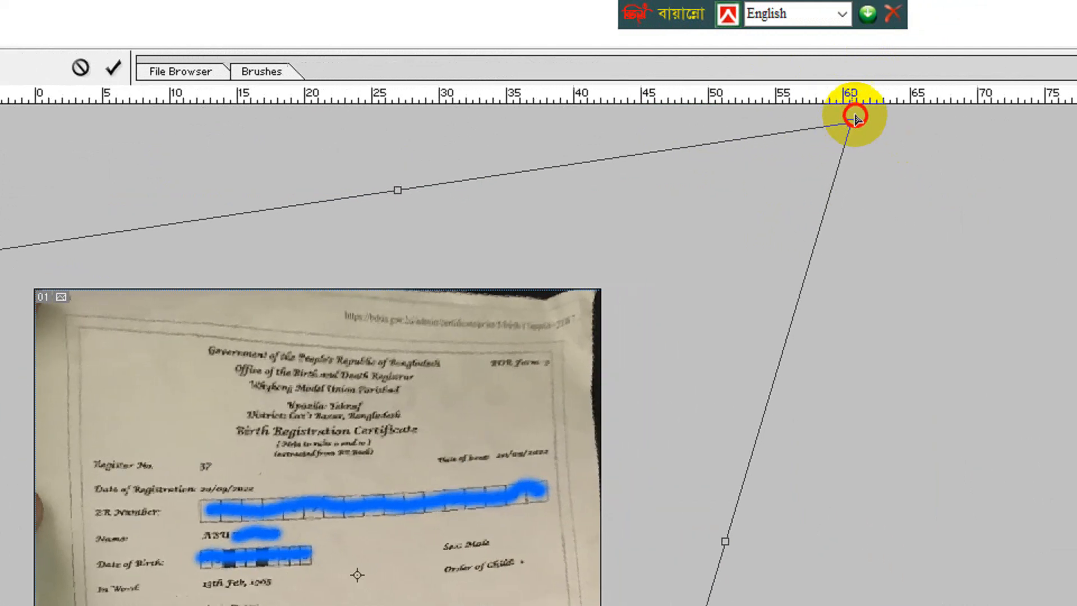
{"action": "left_click_drag", "start_coordinate": [856, 118], "coordinate": [906, 84]}
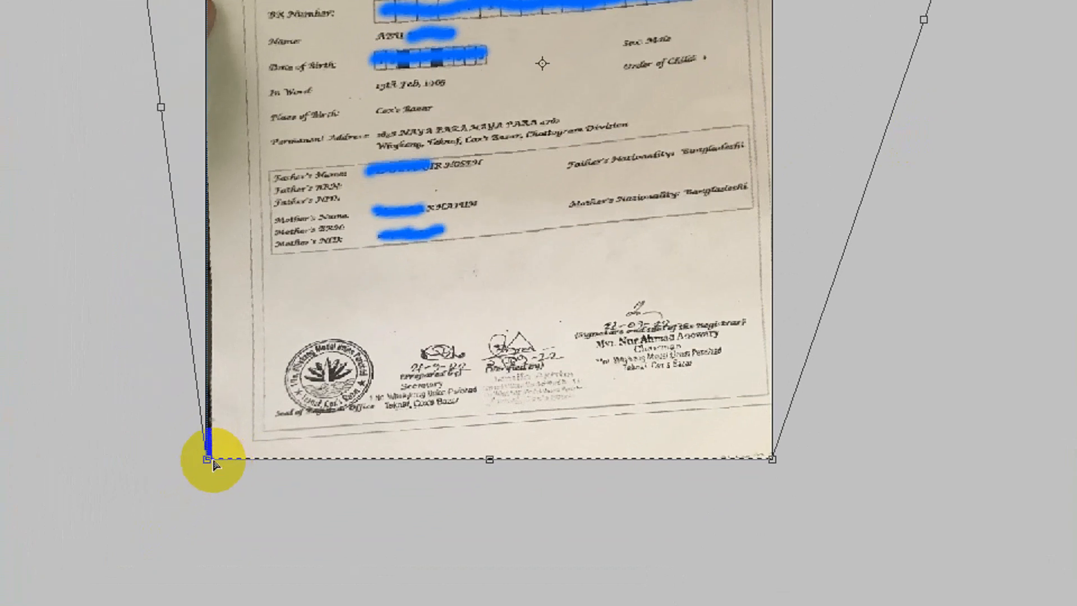
Pull the distortion's lower-left corner outward, fine-tune the lower-right and upper-right corners, and apply the transform.
{"action": "left_click_drag", "start_coordinate": [221, 447], "coordinate": [226, 454]}
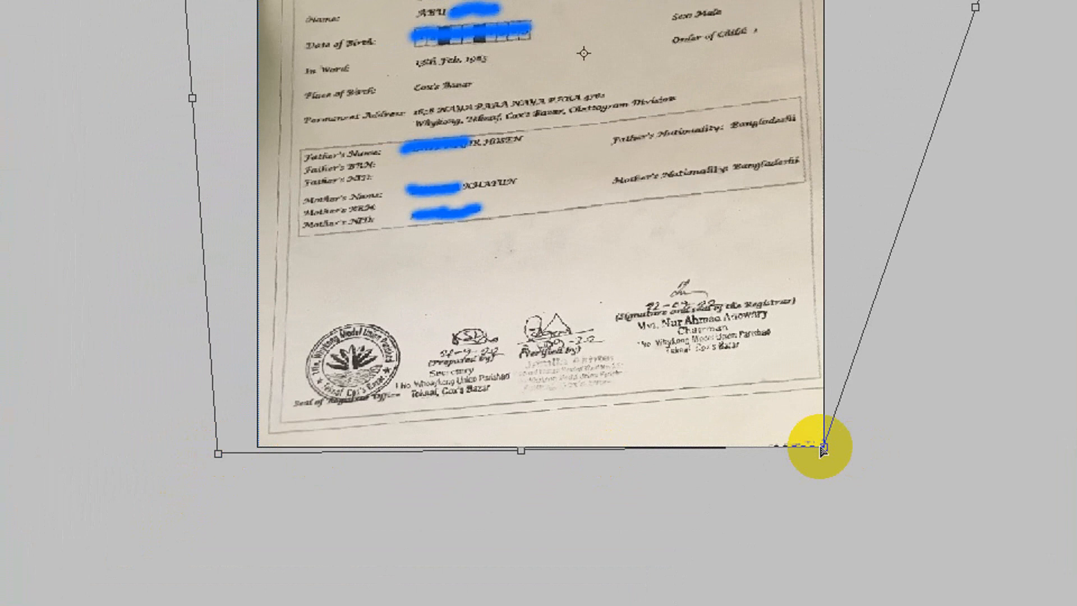
{"action": "left_click_drag", "start_coordinate": [824, 449], "coordinate": [818, 449]}
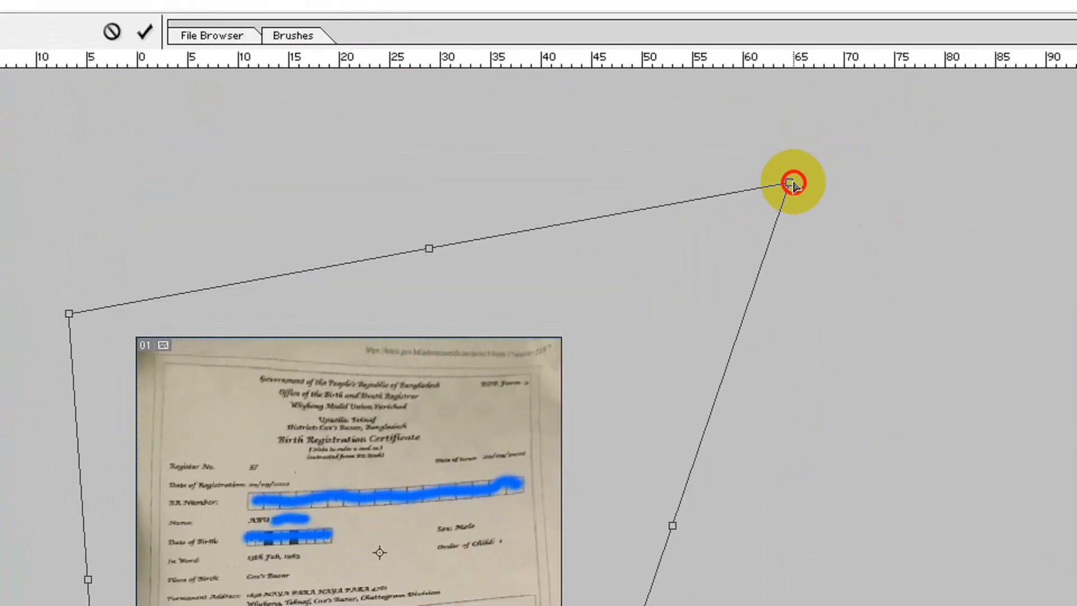
{"action": "left_click_drag", "start_coordinate": [792, 184], "coordinate": [808, 168]}
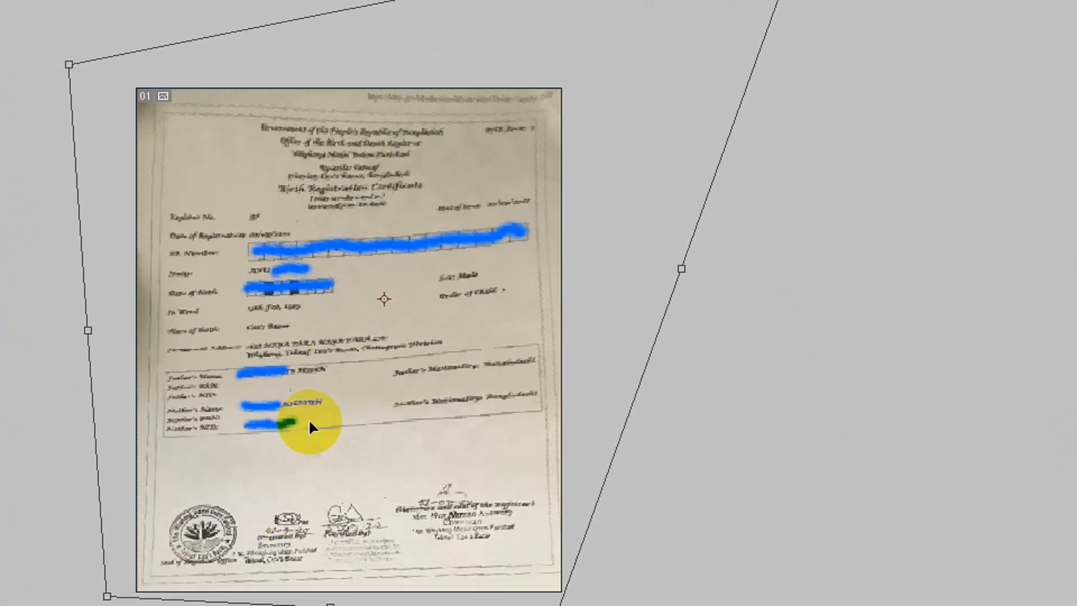
{"action": "key", "text": "Return"}
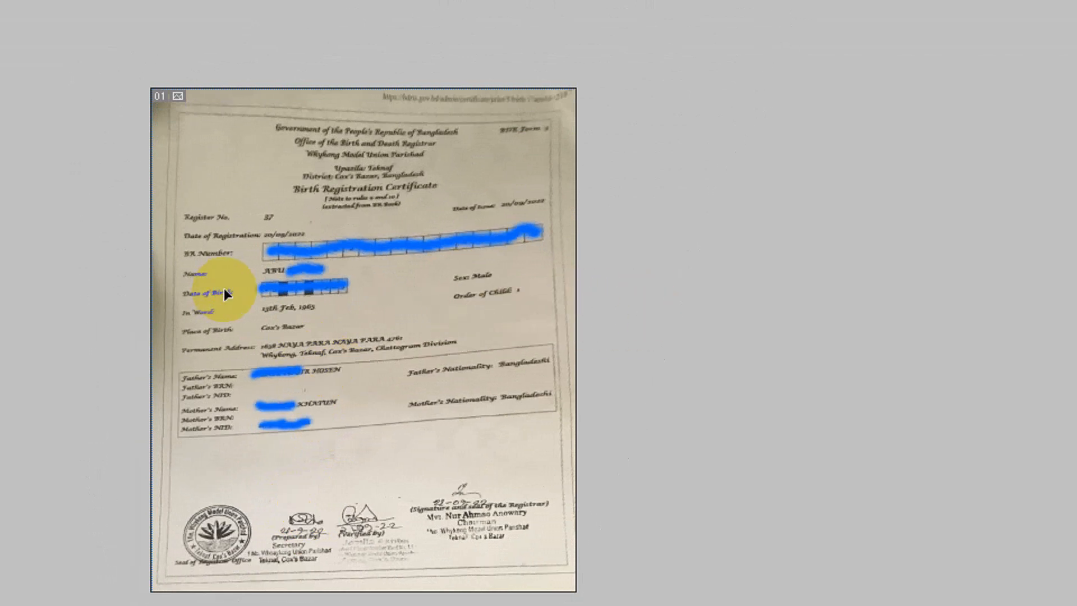
{"action": "key", "text": "z"}
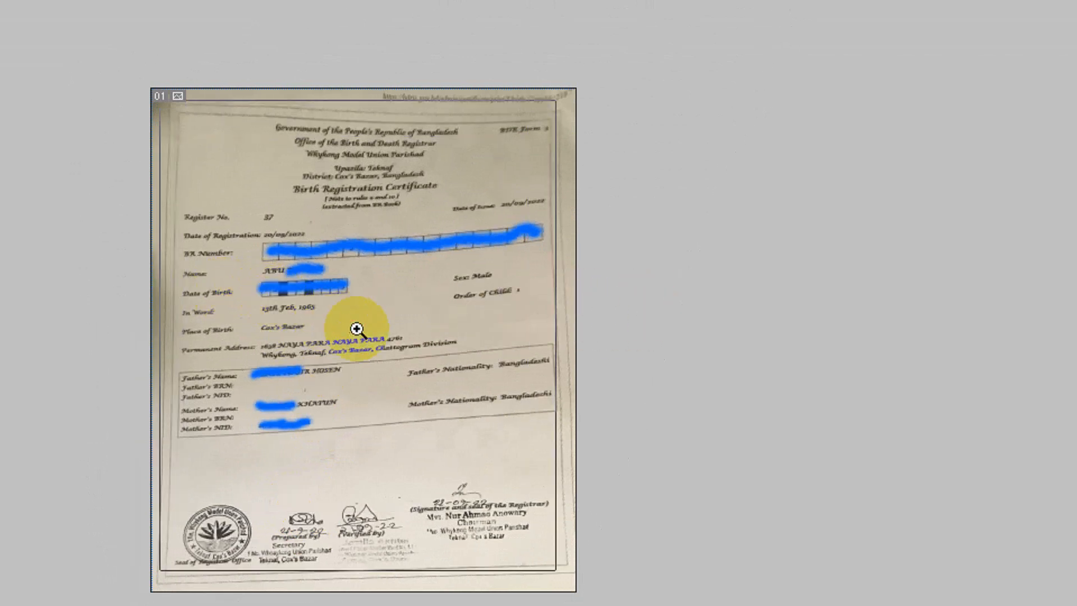
{"action": "left_click", "coordinate": [359, 331]}
{"action": "left_click", "coordinate": [405, 337]}
{"action": "key", "text": "ctrl+0"}
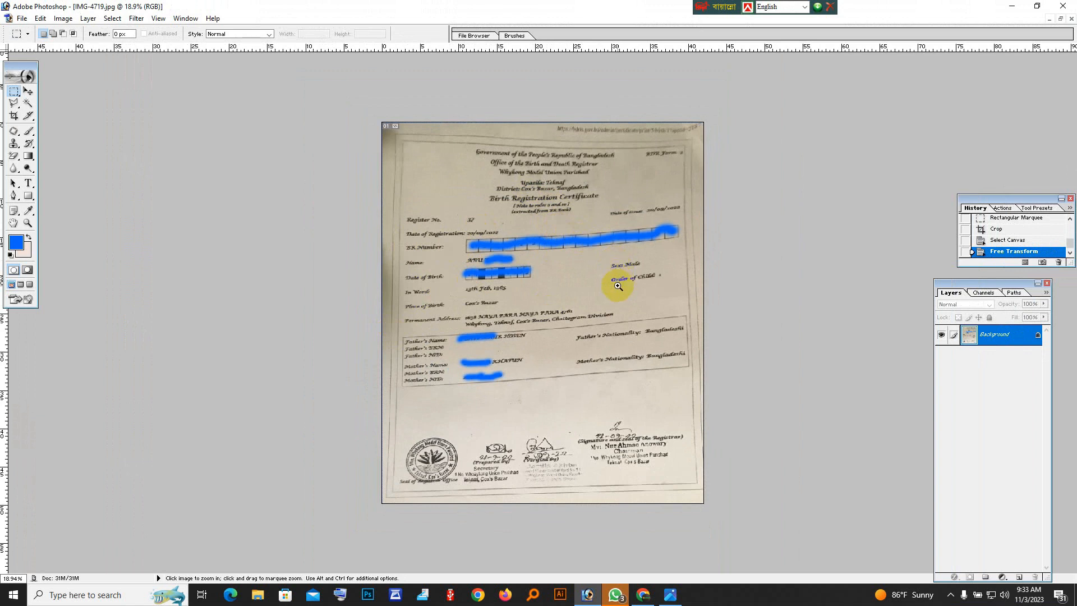
Apply Auto Contrast to the straightened certificate photo.
{"action": "scroll", "coordinate": [618, 287], "scroll_direction": "up", "scroll_amount": 3}
{"action": "scroll", "coordinate": [617, 287], "scroll_direction": "down", "scroll_amount": 4}
{"action": "scroll", "coordinate": [615, 292], "scroll_direction": "up", "scroll_amount": 2}
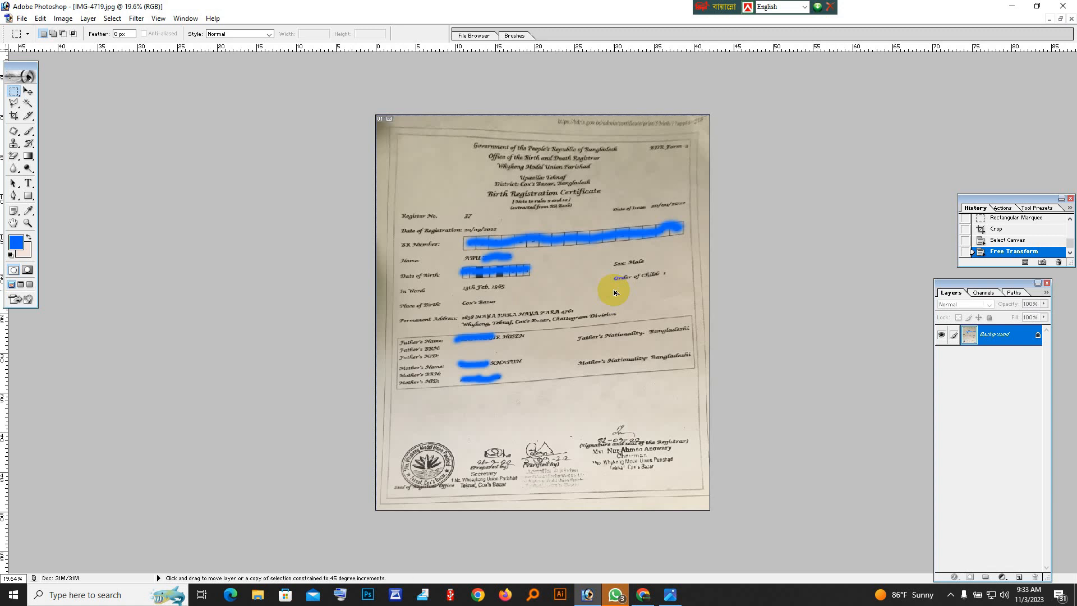
{"action": "key", "text": "ctrl+alt+l"}
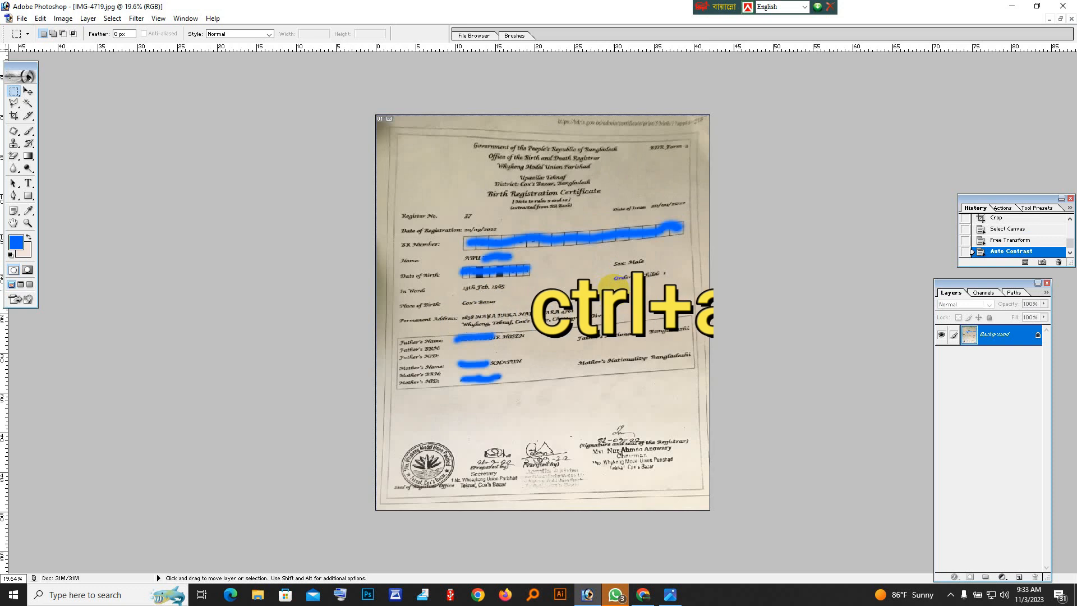
Whiten the paper with Levels by sampling blank areas of the page with the white-point eyedropper, and apply the adjustment.
{"action": "key", "text": "ctrl+l"}
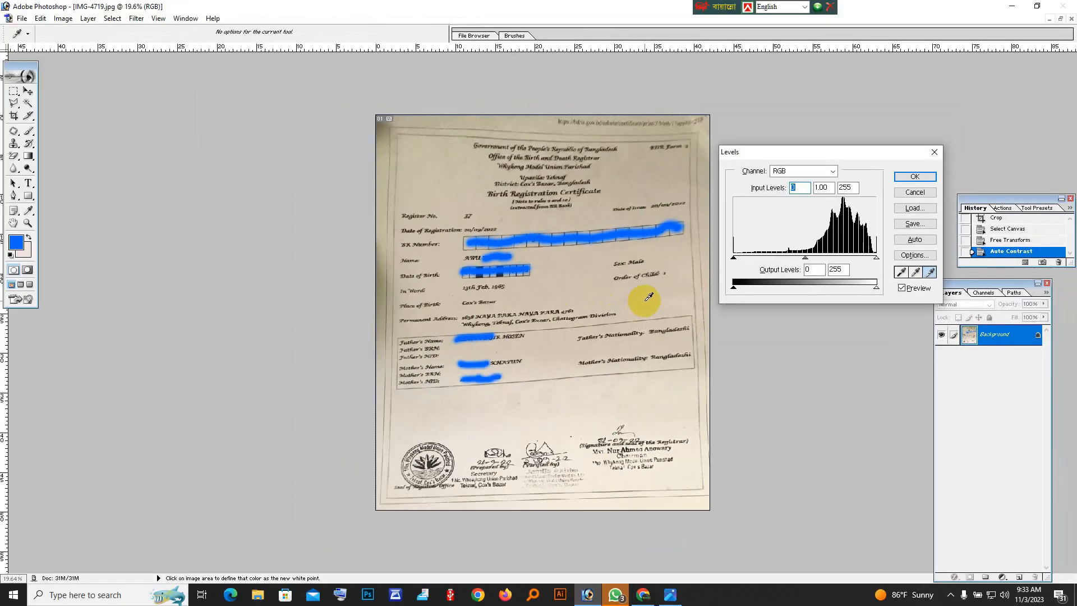
{"action": "left_click", "coordinate": [661, 398]}
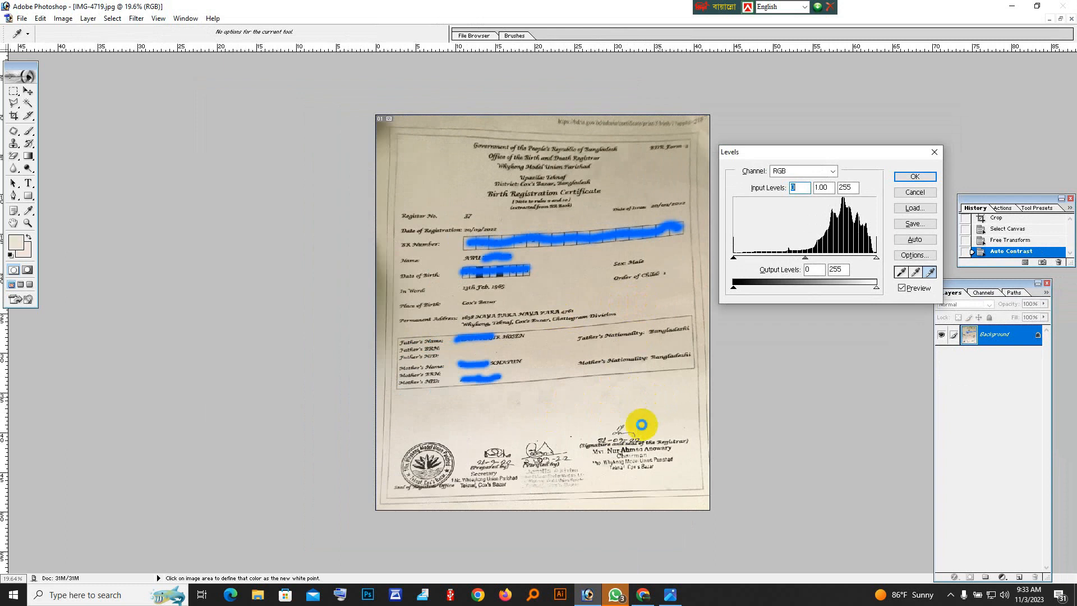
{"action": "left_click", "coordinate": [643, 429]}
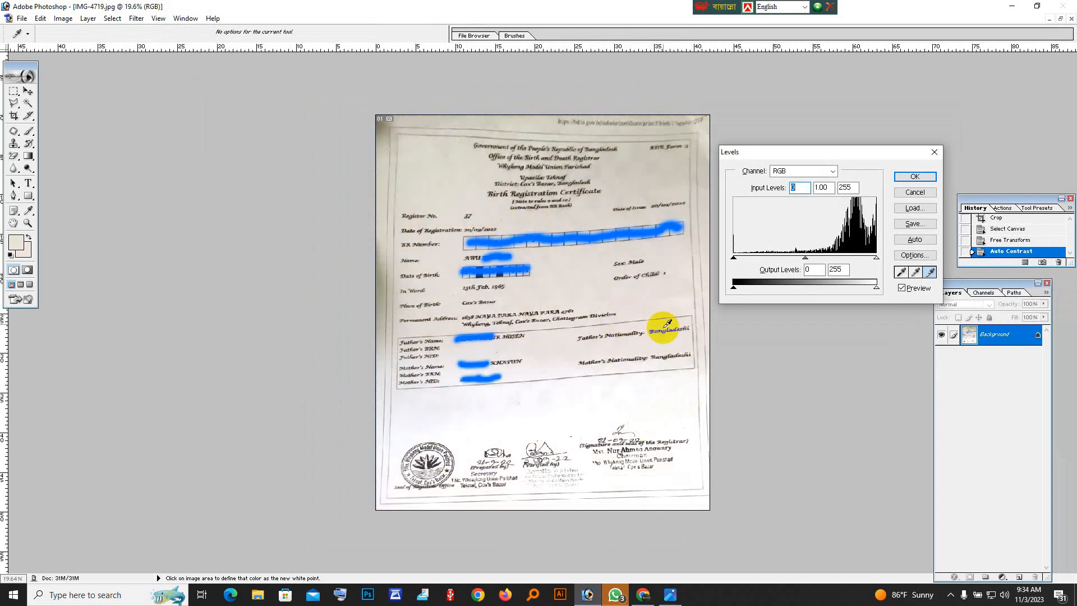
{"action": "left_click", "coordinate": [665, 303]}
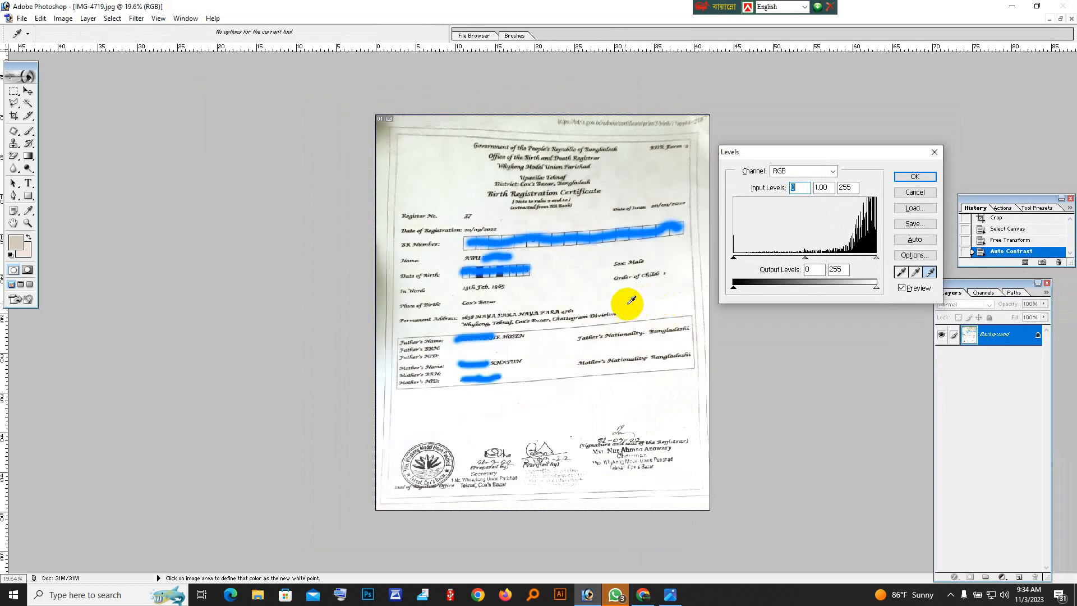
{"action": "left_click", "coordinate": [619, 400]}
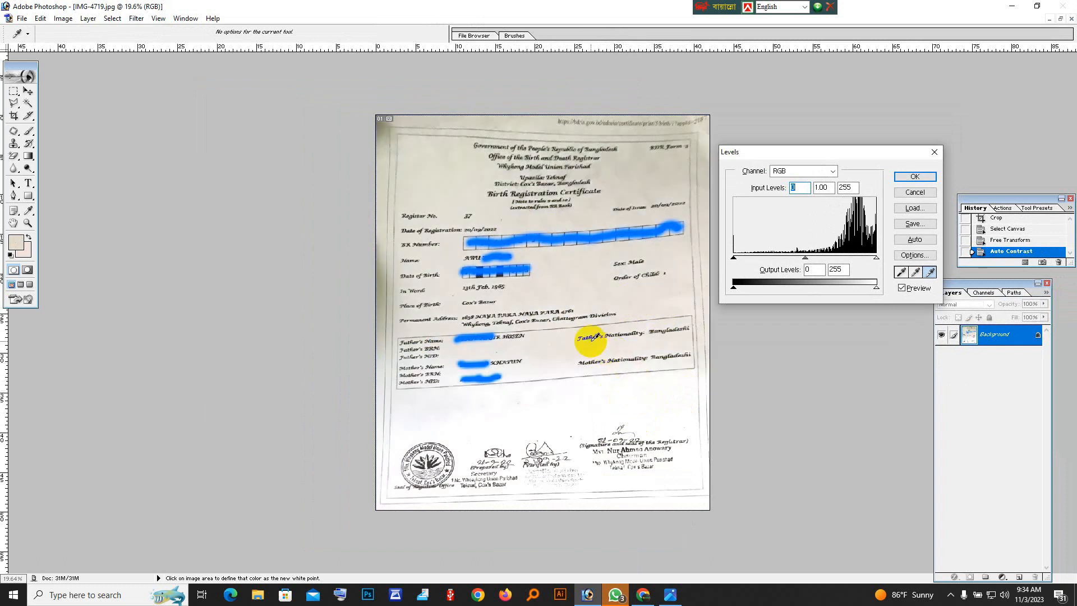
{"action": "left_click", "coordinate": [560, 344]}
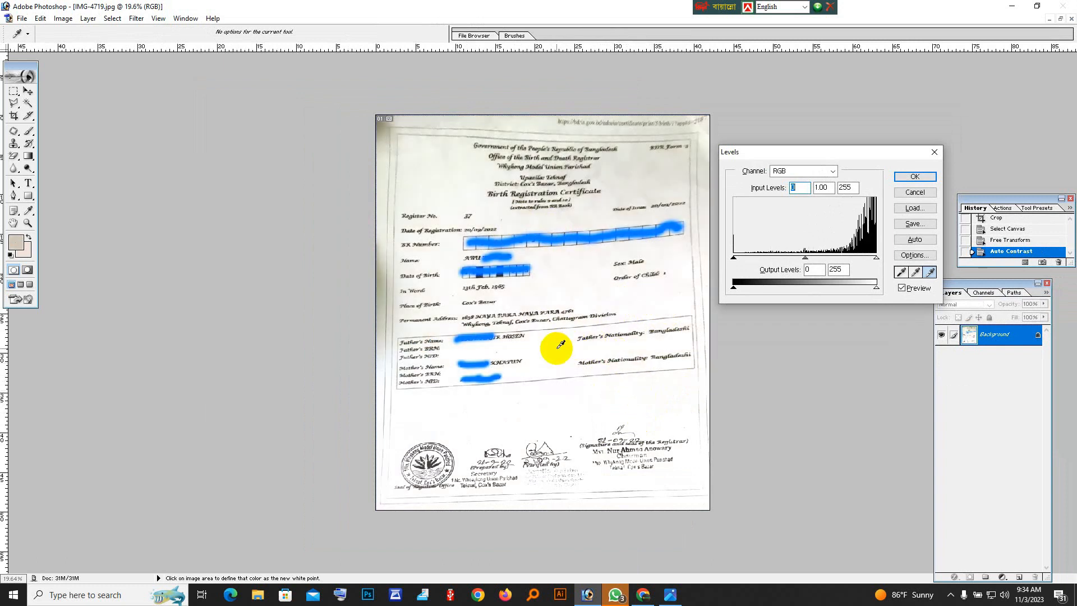
{"action": "left_click", "coordinate": [568, 387]}
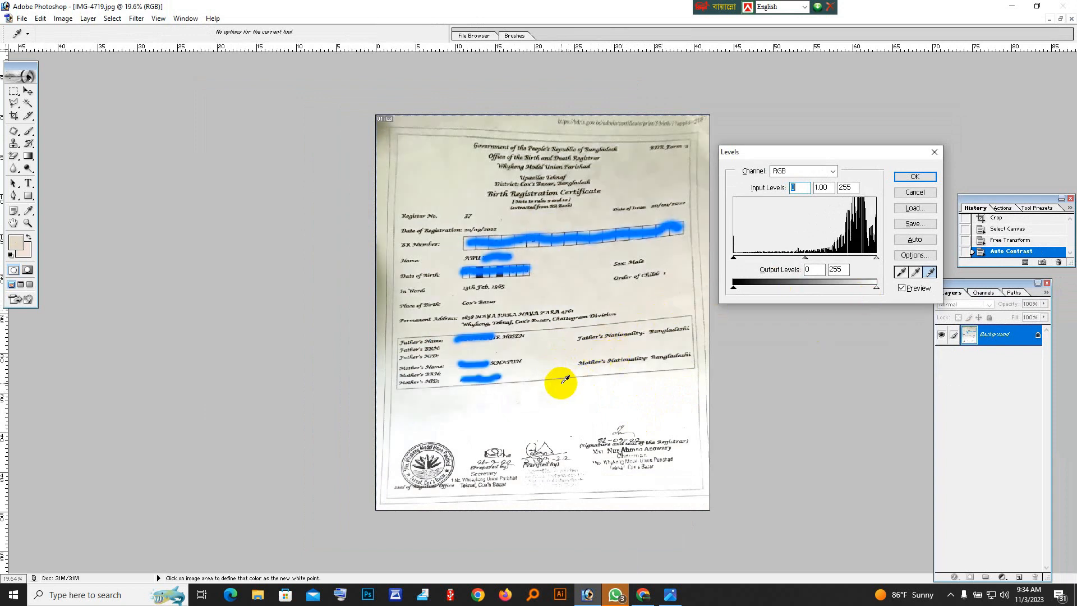
{"action": "left_click", "coordinate": [650, 396]}
{"action": "left_click", "coordinate": [577, 391]}
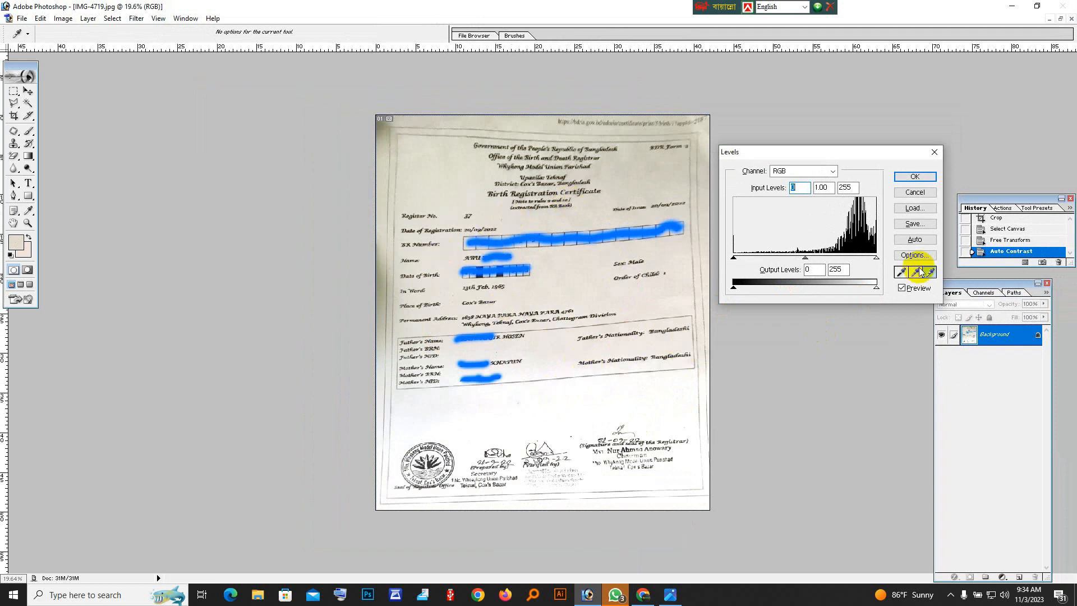
{"action": "left_click", "coordinate": [916, 177]}
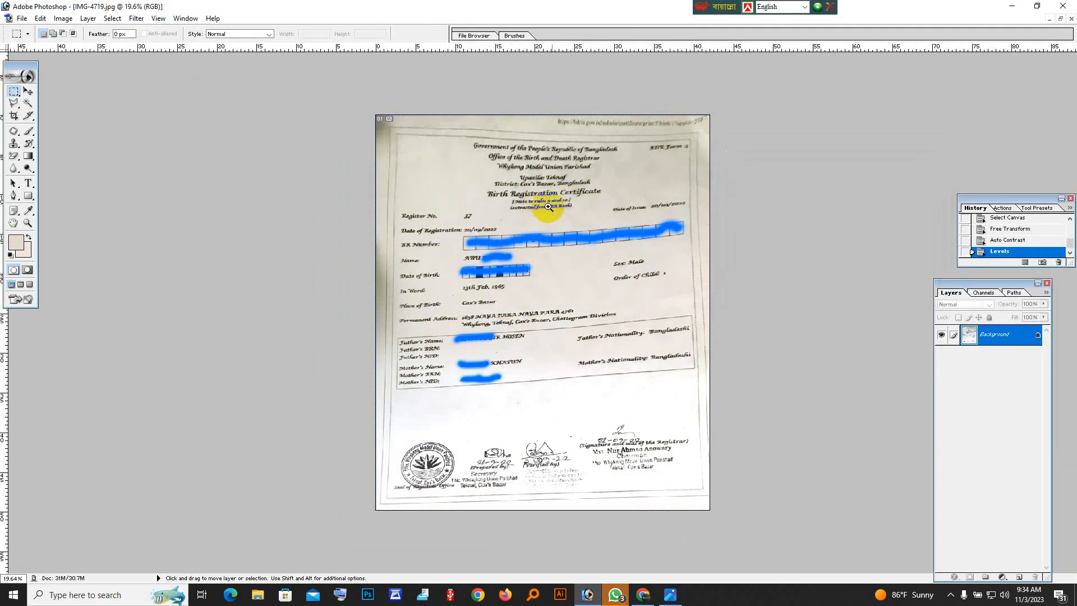
Examine the whitened certificate's text and page edges close up and as a whole page.
{"action": "left_click", "coordinate": [548, 206]}
{"action": "left_click", "coordinate": [570, 212]}
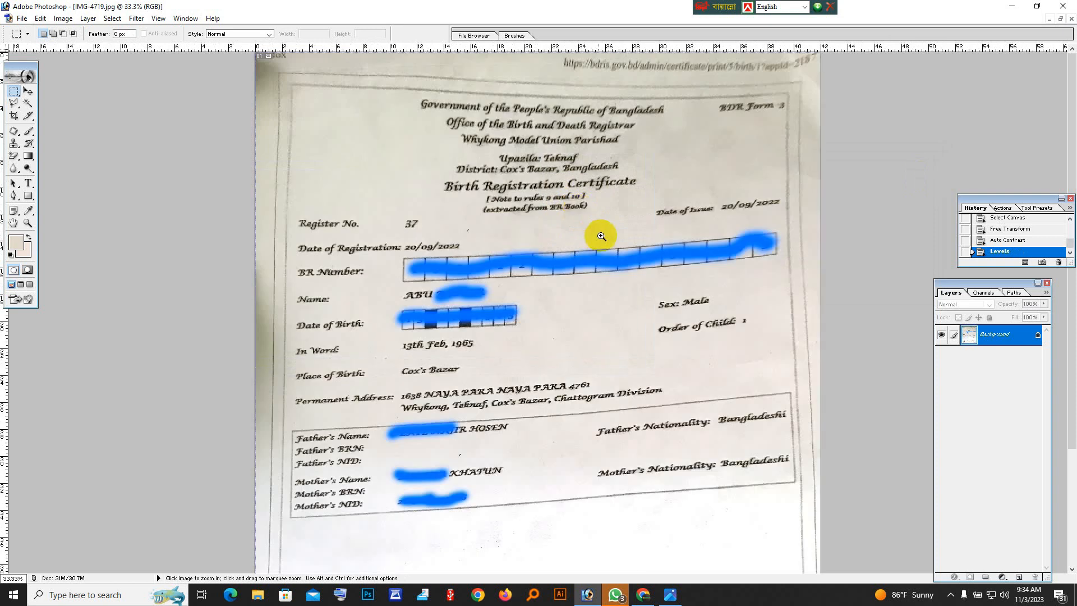
{"action": "left_click", "coordinate": [588, 226]}
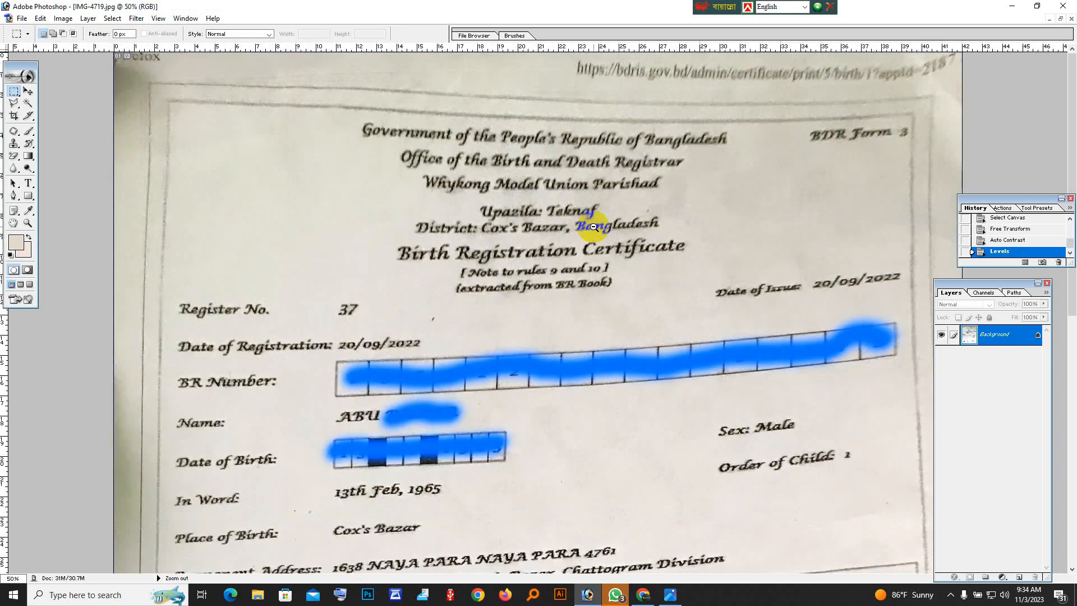
{"action": "left_click", "coordinate": [606, 245], "text": "alt"}
{"action": "left_click", "coordinate": [600, 233], "text": "alt"}
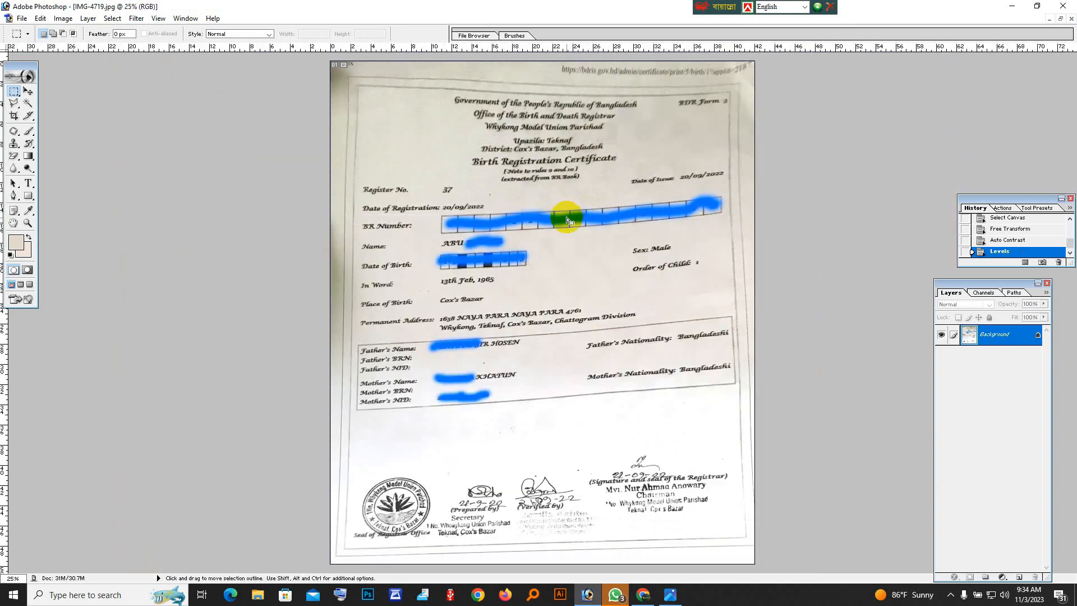
{"action": "key", "text": "ctrl+0"}
{"action": "key", "text": "ctrl+minus"}
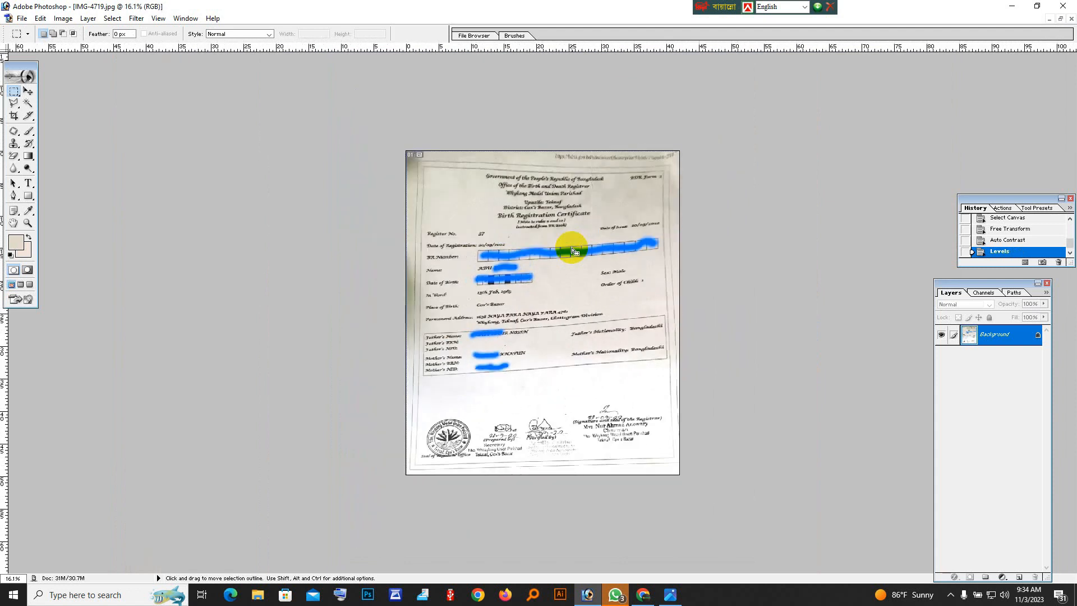
{"action": "key", "text": "ctrl+0"}
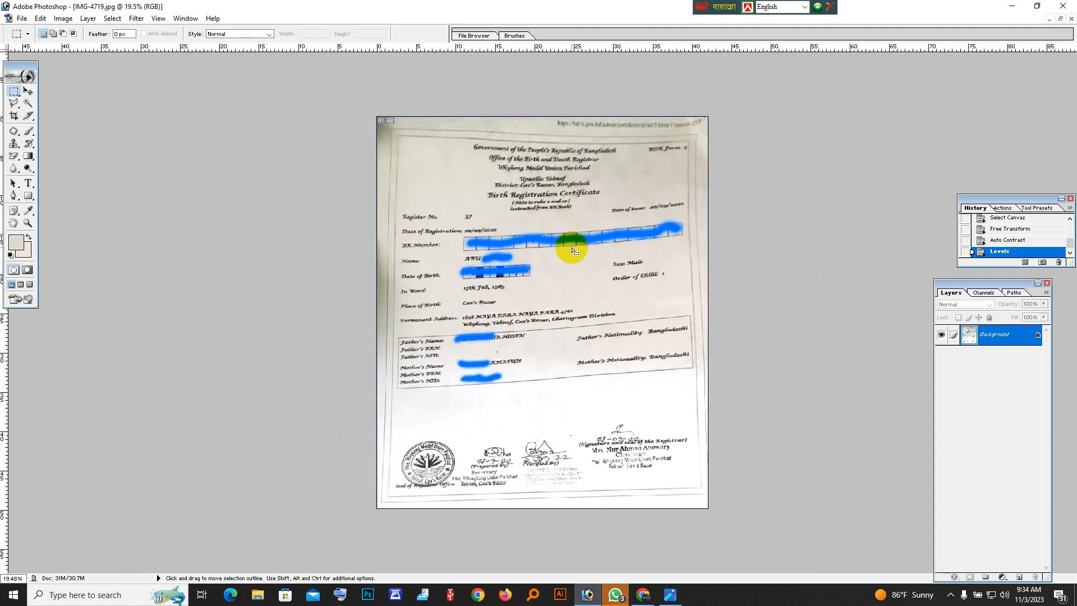
{"action": "key", "text": "ctrl+minus"}
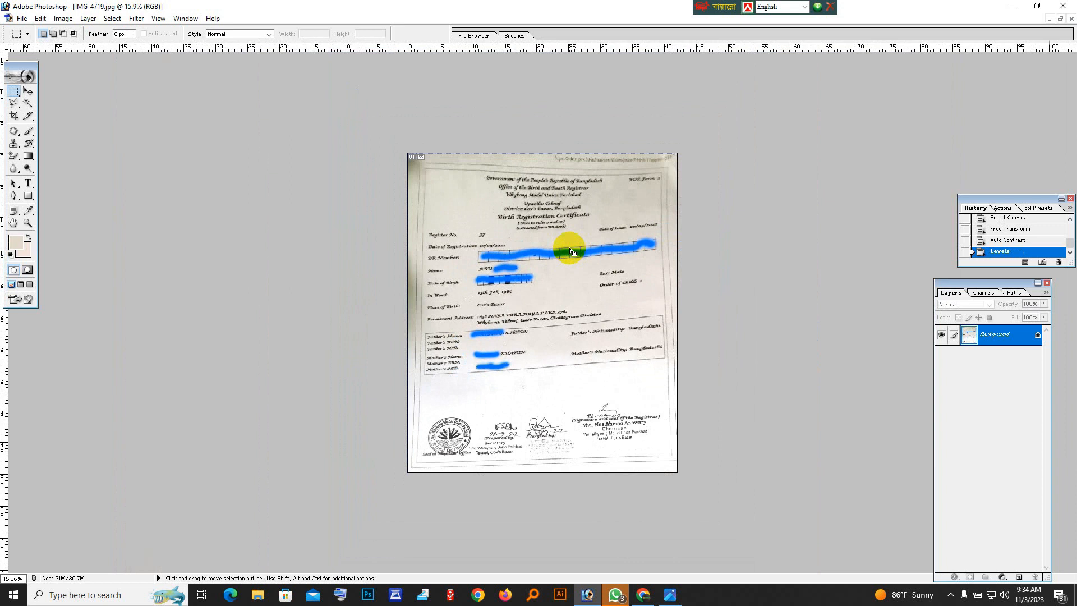
{"action": "key", "text": "ctrl+plus"}
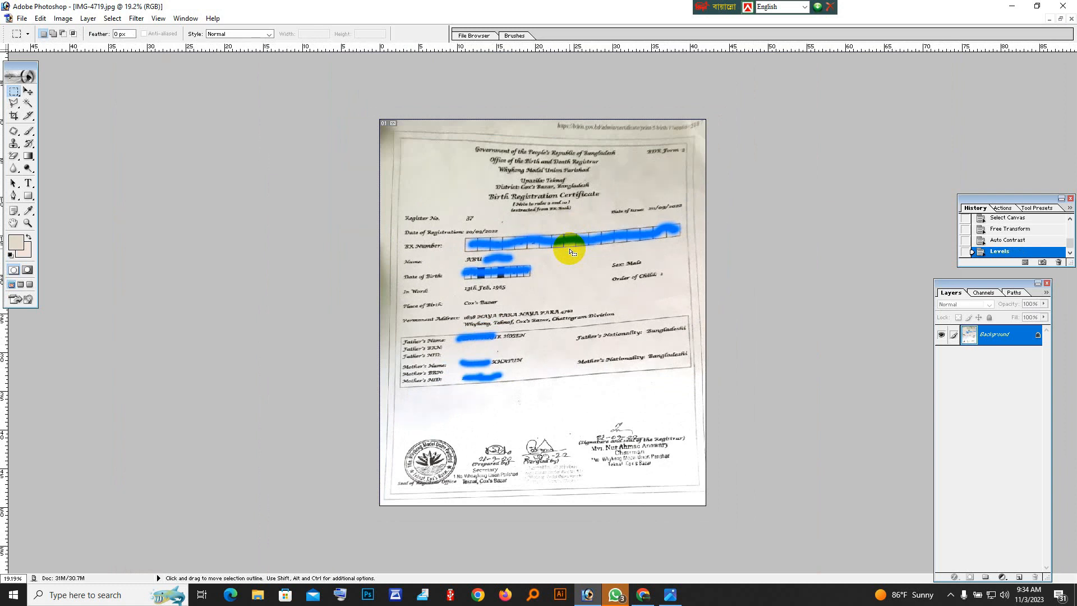
{"action": "key", "text": "ctrl+0"}
{"action": "scroll", "coordinate": [583, 252], "scroll_direction": "down", "scroll_amount": 1}
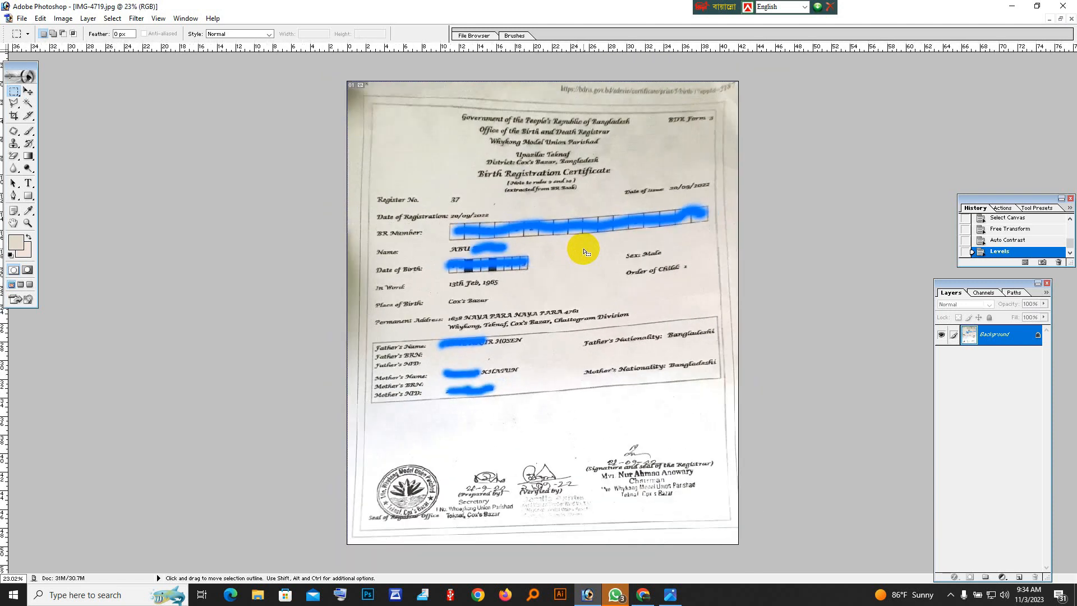
{"action": "scroll", "coordinate": [584, 251], "scroll_direction": "down", "scroll_amount": 1}
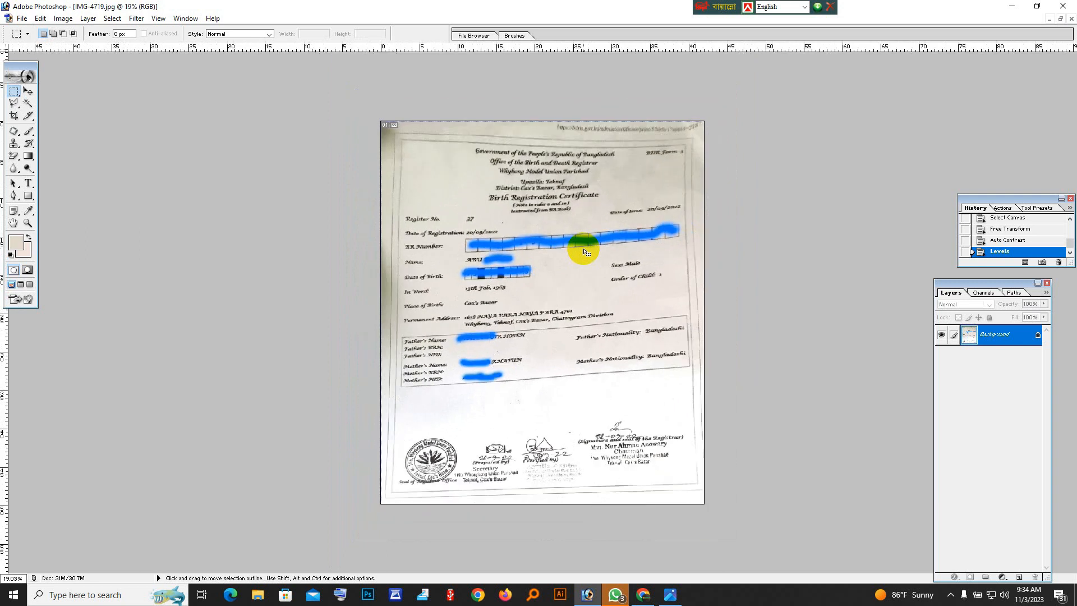
{"action": "scroll", "coordinate": [584, 251], "scroll_direction": "up", "scroll_amount": 1}
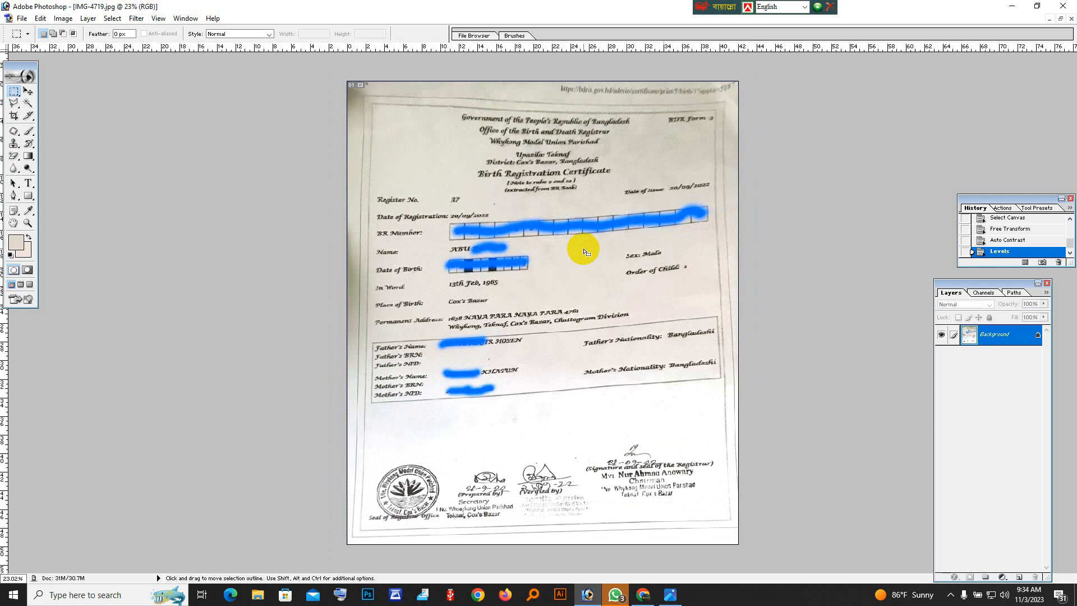
{"action": "scroll", "coordinate": [588, 249], "scroll_direction": "down", "scroll_amount": 2}
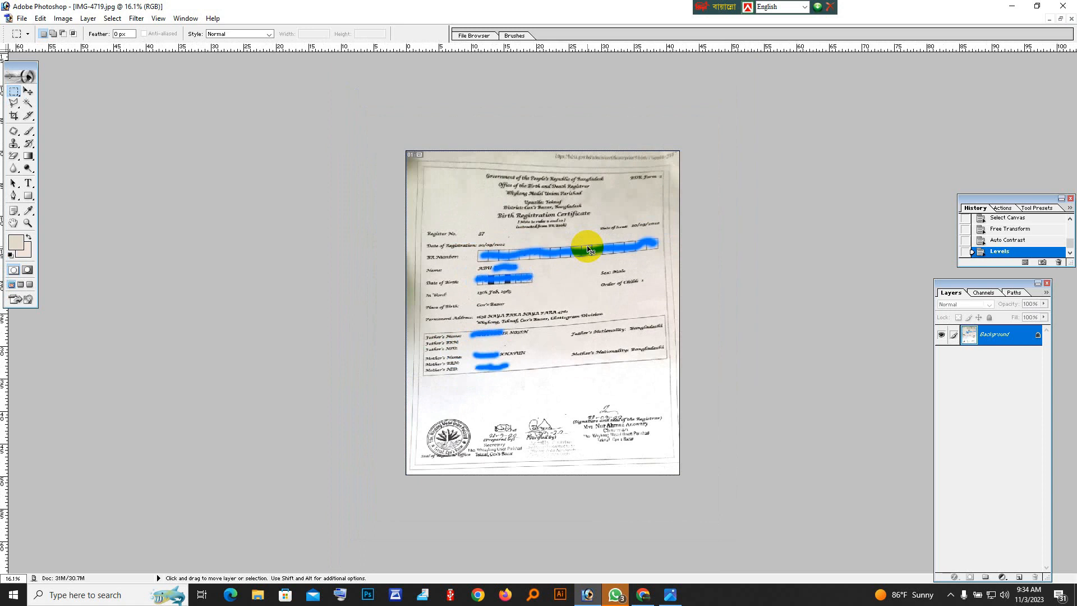
Create a new A4 RGB document at 300 pixels/inch with white contents and place its window beside the certificate photo.
{"action": "key", "text": "ctrl+n"}
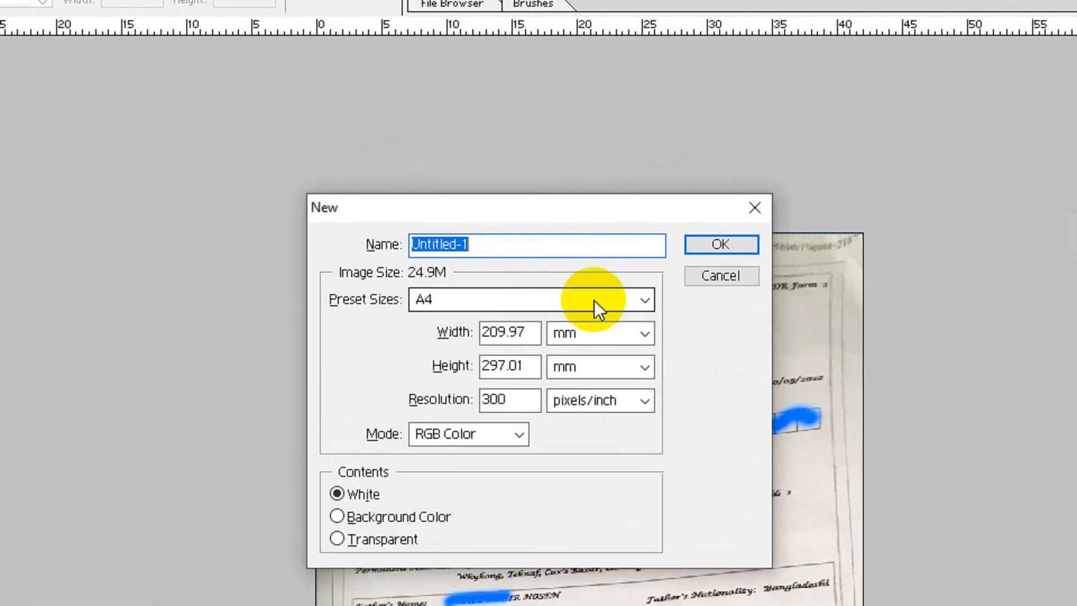
{"action": "left_click", "coordinate": [722, 245]}
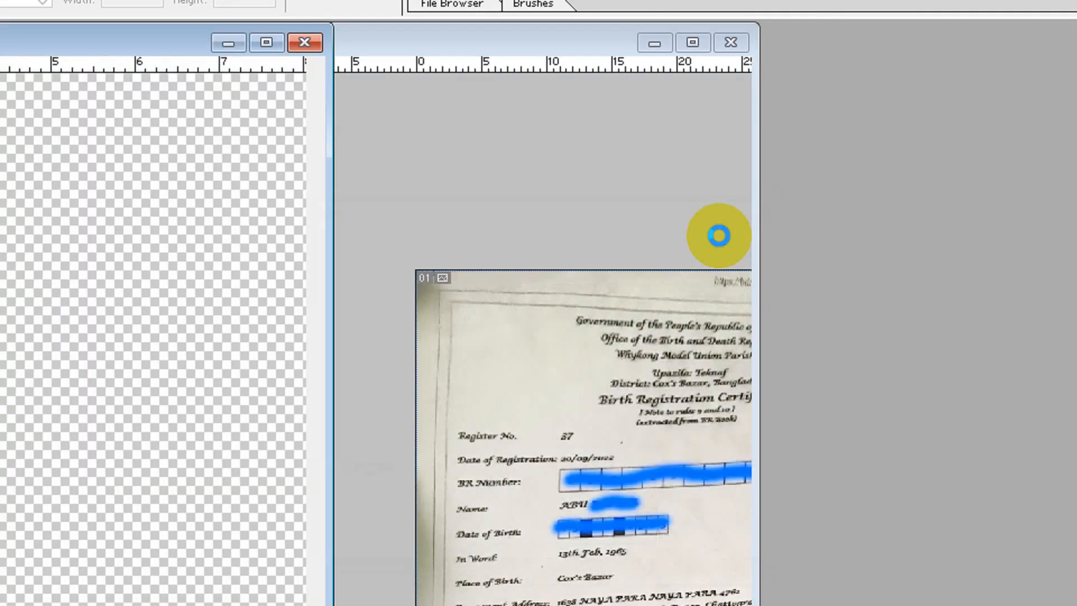
{"action": "left_click_drag", "start_coordinate": [200, 122], "coordinate": [1076, 140]}
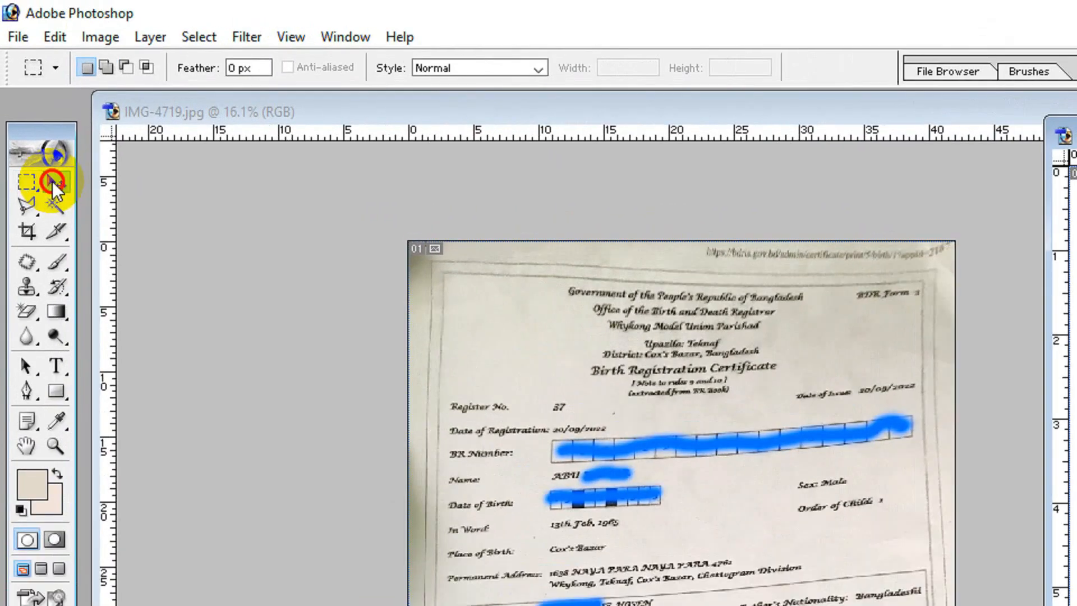
Copy the certificate image into the new A4 document with the Move tool and maximize that document.
{"action": "left_click", "coordinate": [27, 93]}
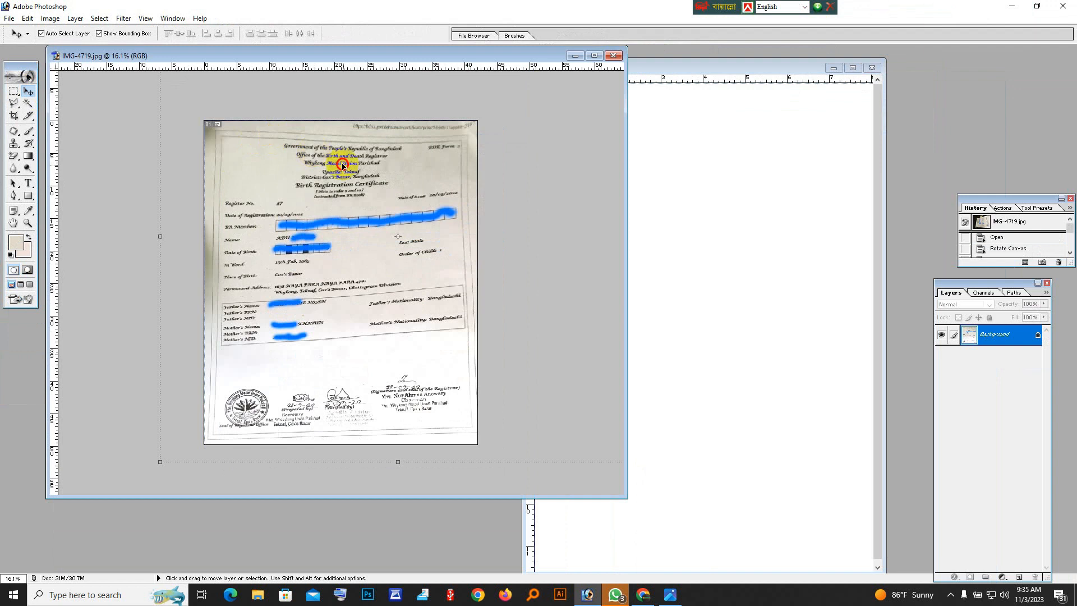
{"action": "left_click_drag", "start_coordinate": [284, 150], "coordinate": [622, 151]}
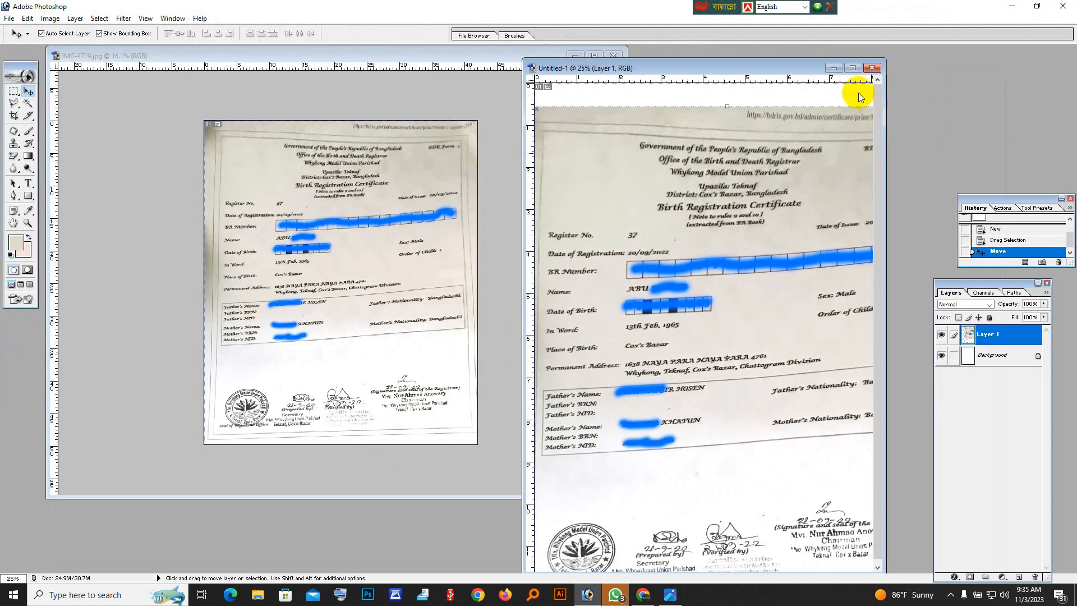
{"action": "left_click", "coordinate": [853, 68]}
Scale the certificate layer down to fit within the A4 page, leaving white margins around it, and apply the transform.
{"action": "scroll", "coordinate": [552, 241], "scroll_direction": "down", "scroll_amount": 5}
{"action": "scroll", "coordinate": [505, 252], "scroll_direction": "up", "scroll_amount": 2}
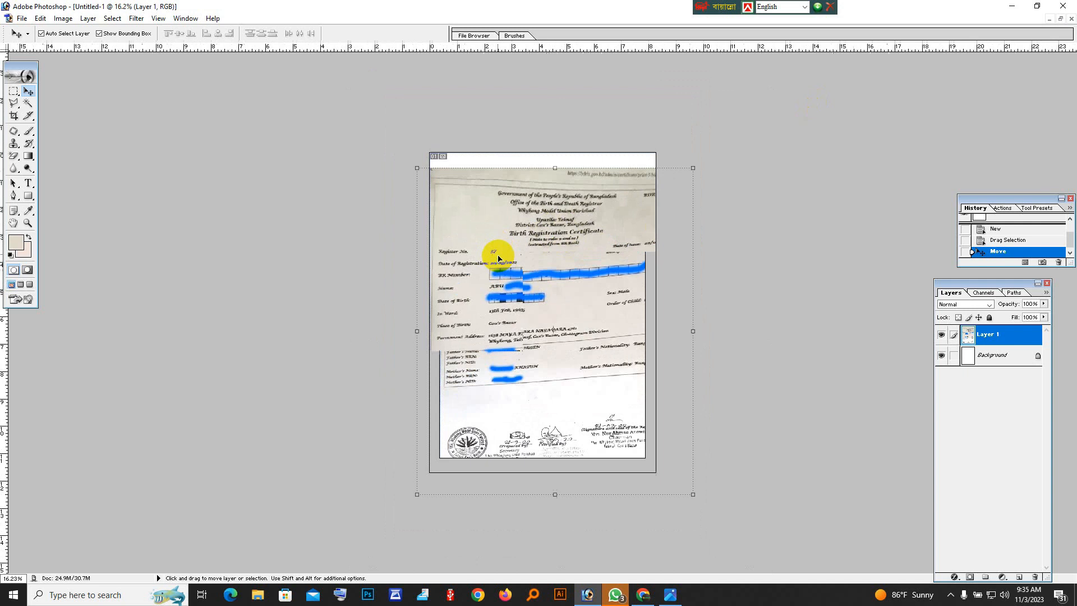
{"action": "left_click_drag", "start_coordinate": [518, 253], "coordinate": [524, 243]}
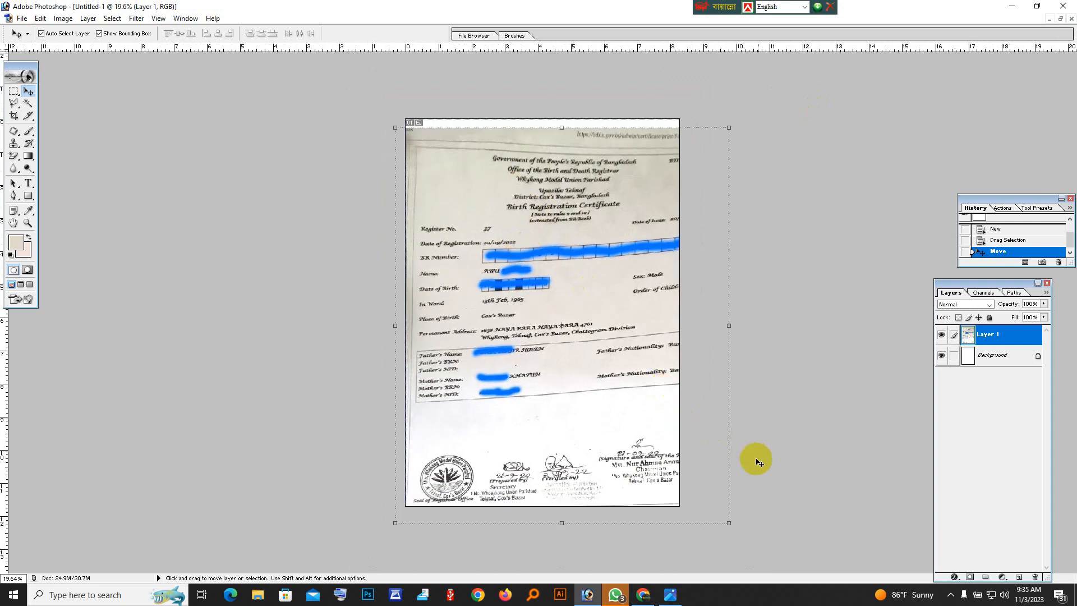
{"action": "left_click_drag", "start_coordinate": [729, 522], "coordinate": [688, 496]}
{"action": "left_click_drag", "start_coordinate": [604, 386], "coordinate": [588, 369]}
{"action": "key", "text": "Return"}
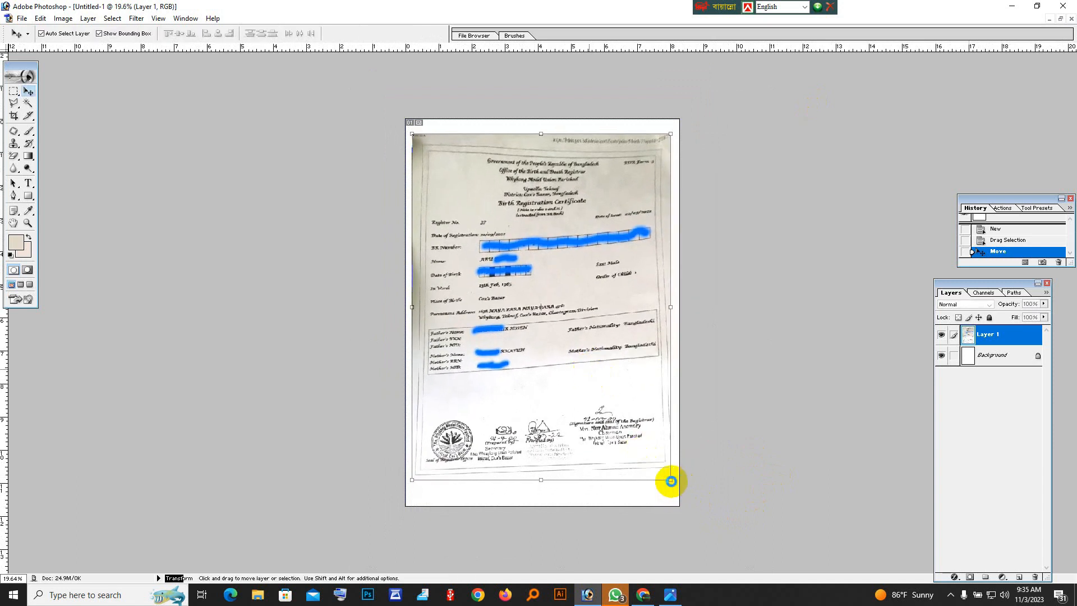
Stretch the certificate layer slightly downward to fill more of the A4 page's height and apply the transform.
{"action": "left_click_drag", "start_coordinate": [667, 480], "coordinate": [667, 494]}
{"action": "key", "text": "Return"}
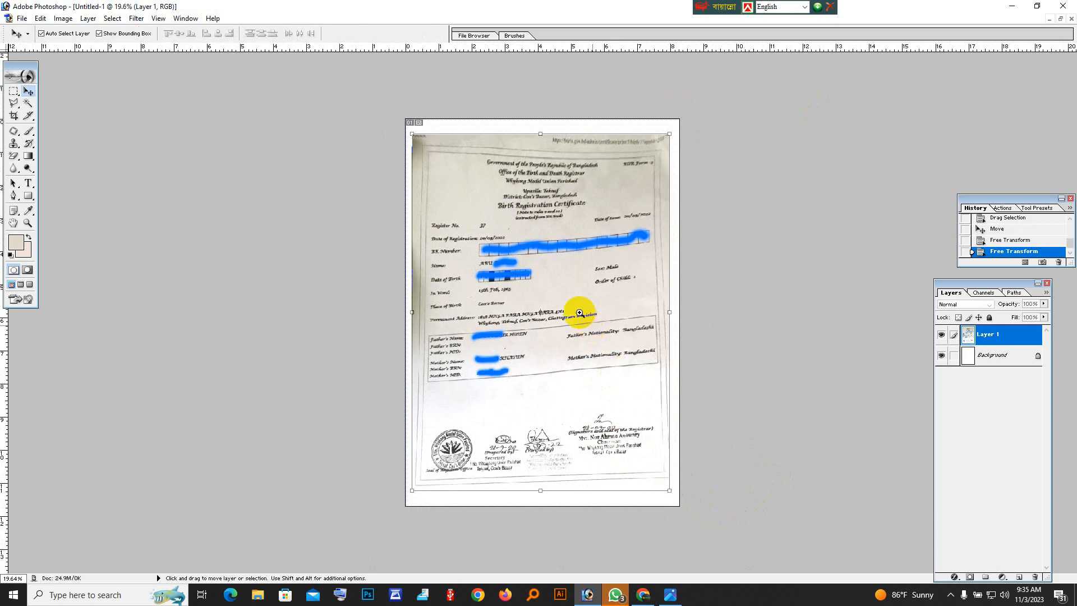
{"action": "key", "text": "ctrl+plus"}
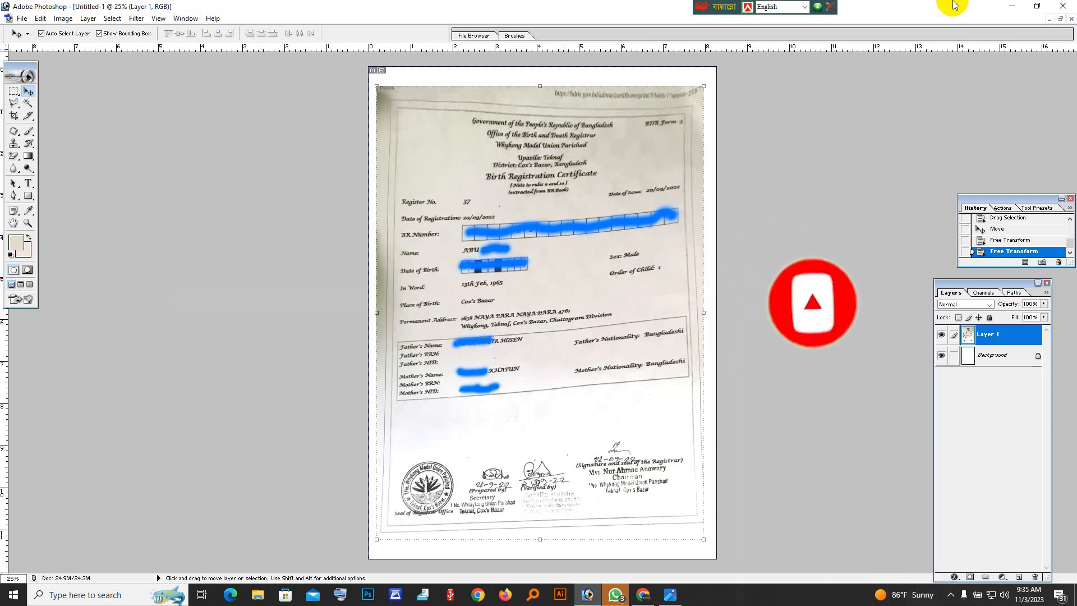
{"action": "left_click", "coordinate": [1011, 7]}
{"action": "left_click", "coordinate": [950, 595]}
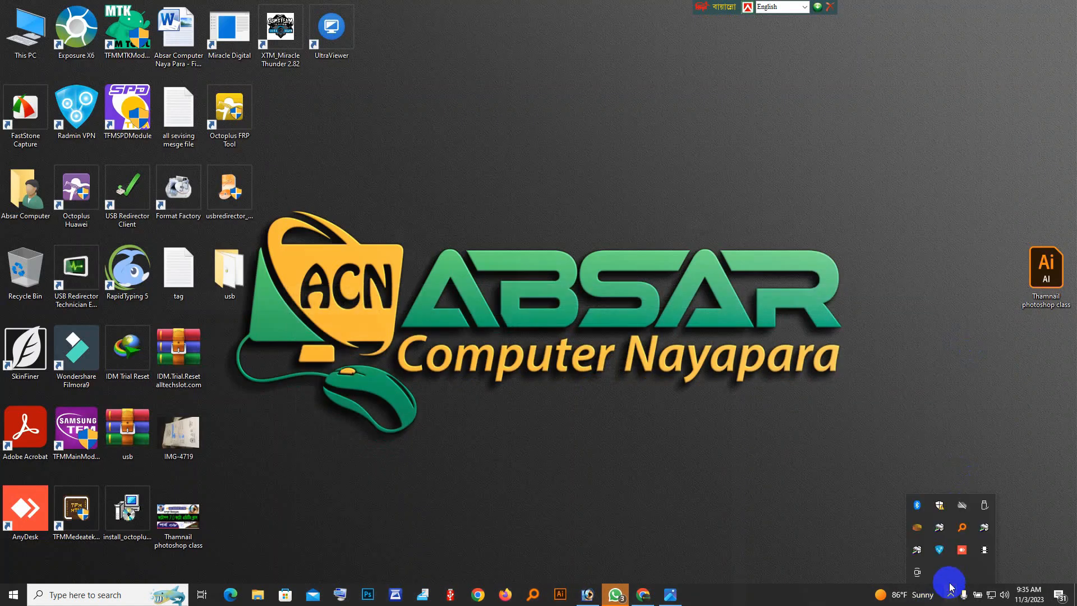